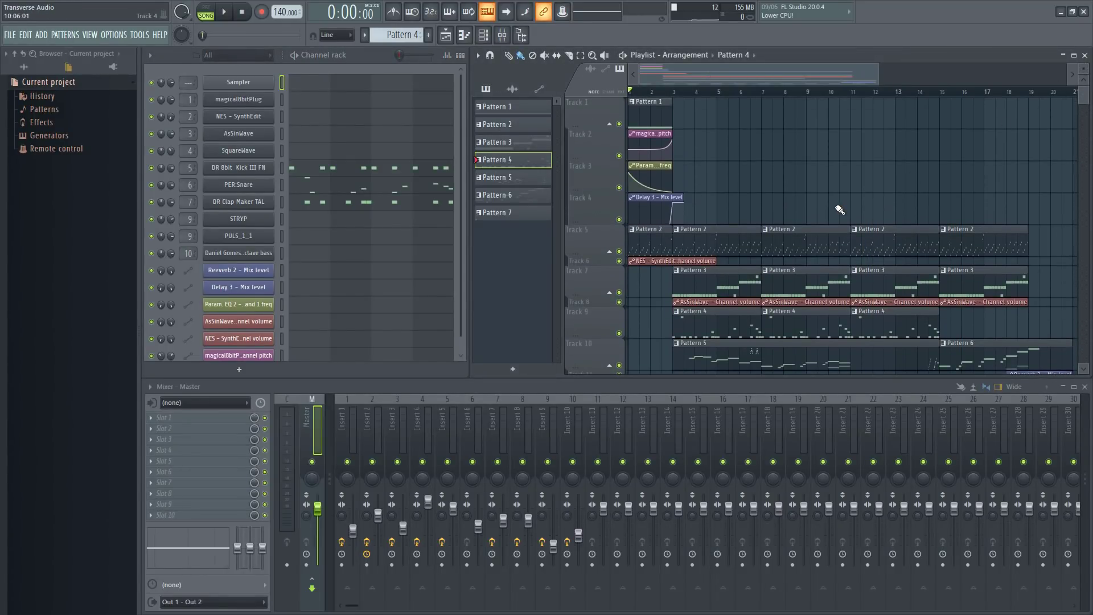
# Play the chiptune arrangement and collapse its automation track rows to minimal height.
pyautogui.press('space')
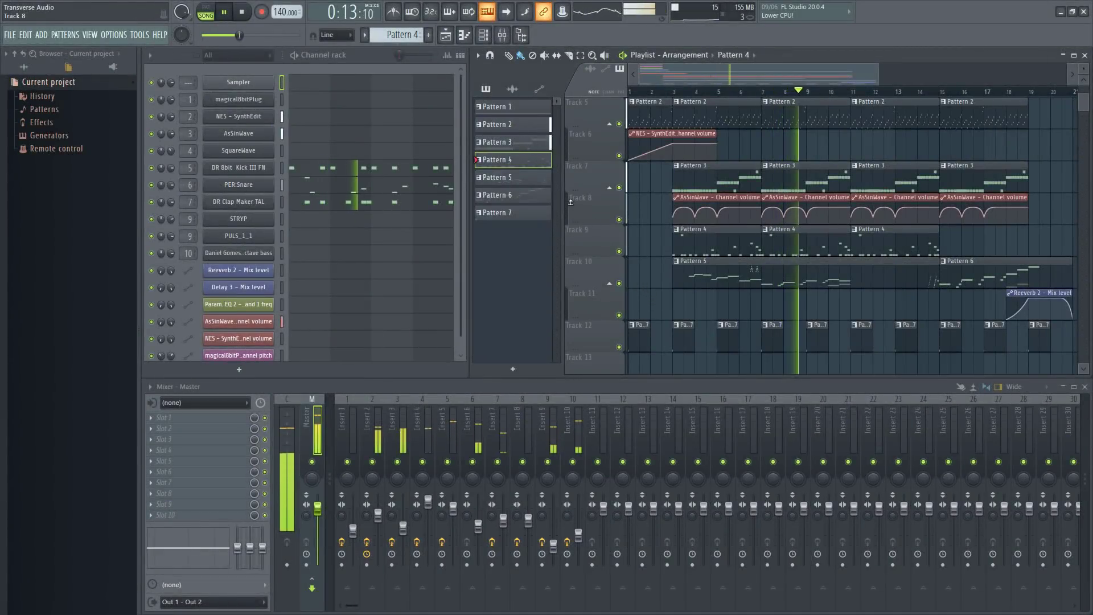
pyautogui.moveTo(600, 225); pyautogui.dragTo(600, 202)
pyautogui.moveTo(571, 298); pyautogui.dragTo(570, 286)
pyautogui.scroll(2, 578, 150)
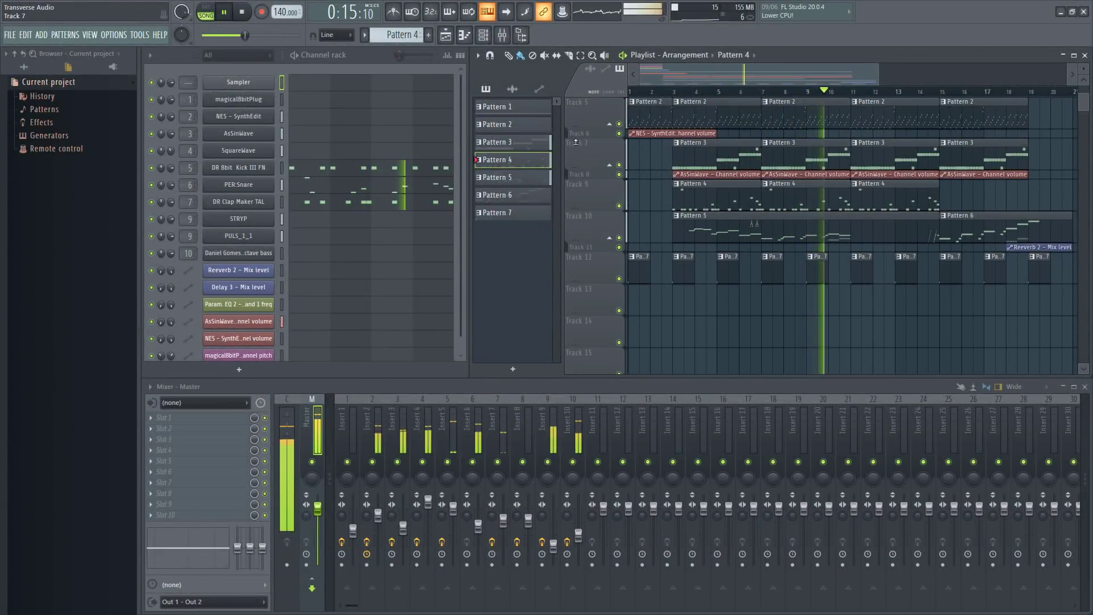
pyautogui.scroll(2, 645, 267)
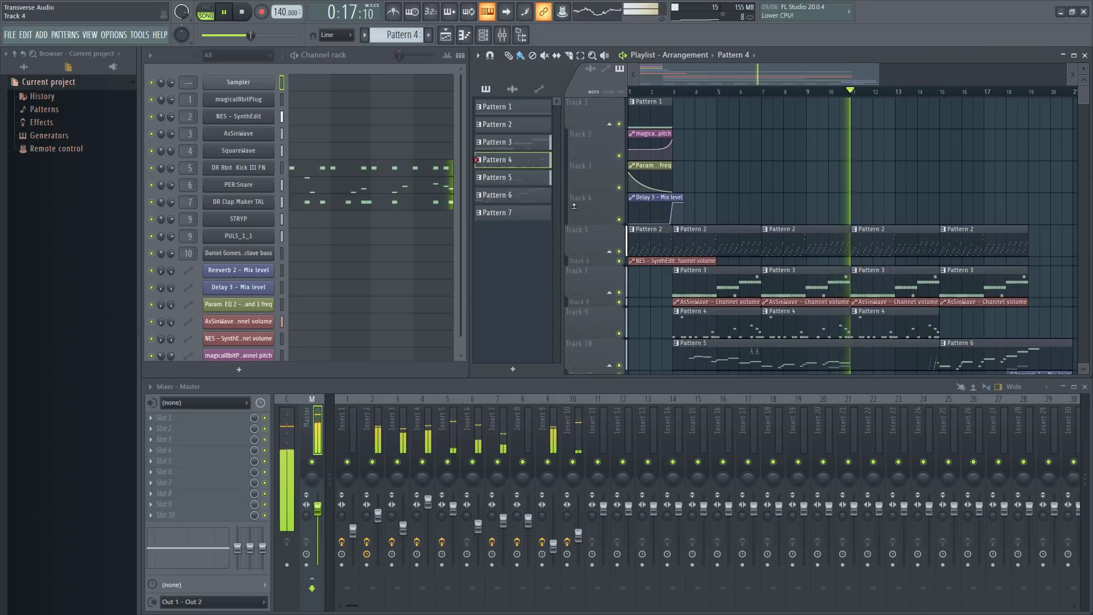
pyautogui.moveTo(575, 193); pyautogui.dragTo(575, 139)
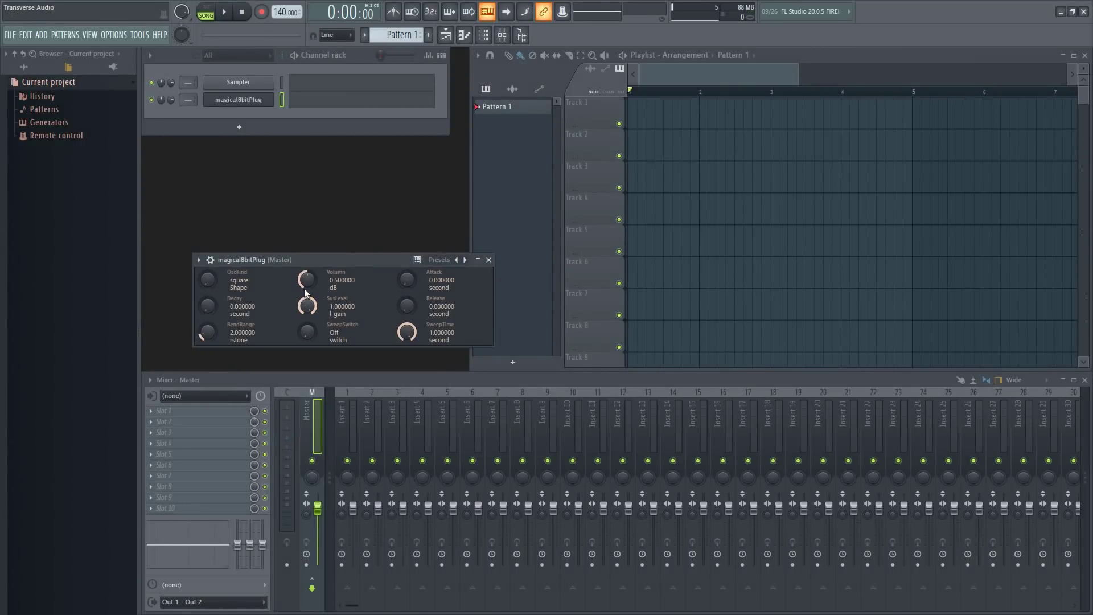
# Switch magical8bitPlug's oscillator from square to noise and bring up its channel settings.
pyautogui.moveTo(208, 279); pyautogui.dragTo(219, 289)
pyautogui.click(210, 260)
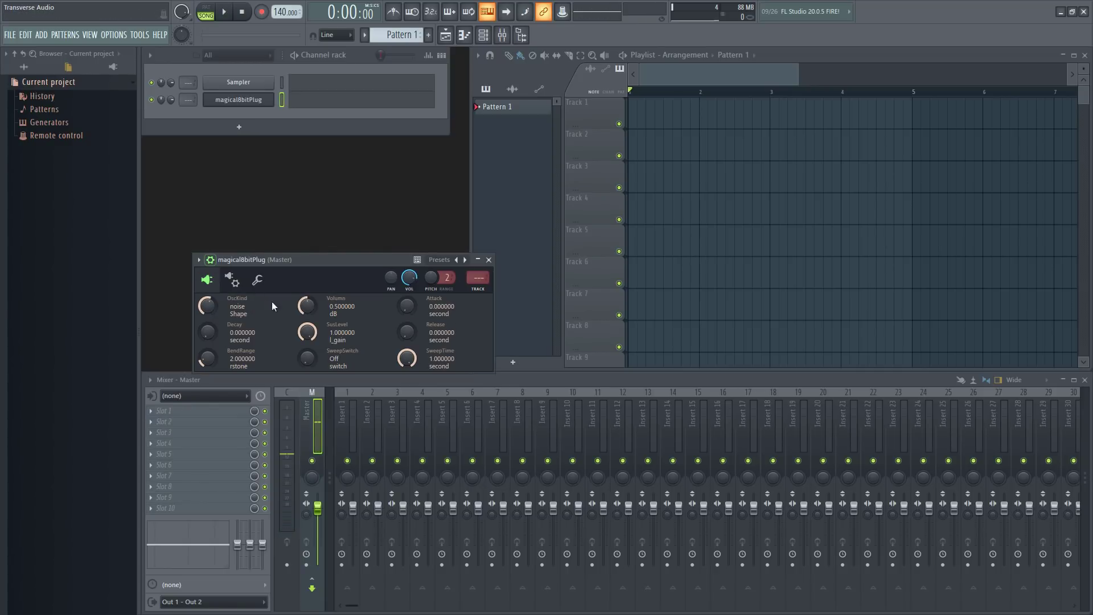
pyautogui.moveTo(315, 284); pyautogui.dragTo(295, 234)
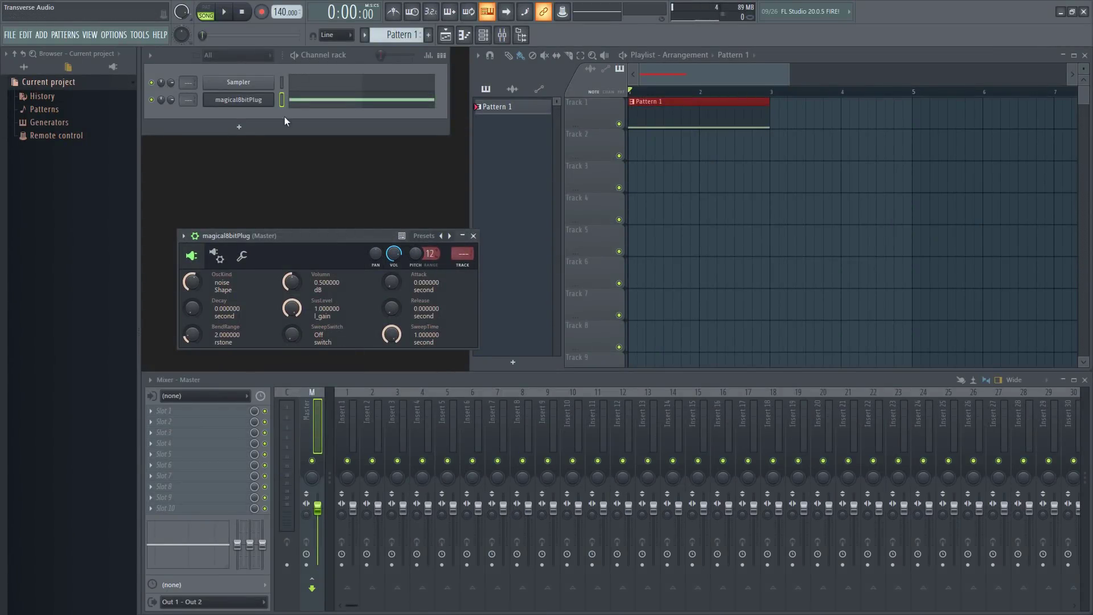
# Open Pattern 1 in the piano roll and audition notes from C2 up to C3.
pyautogui.doubleClick(646, 103)
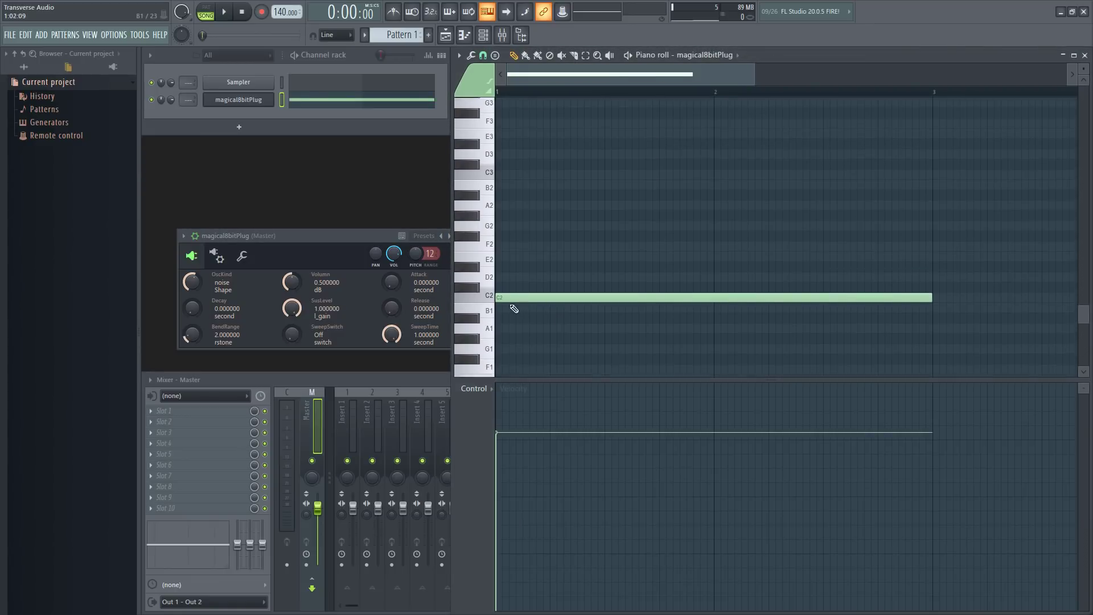
pyautogui.click(487, 296)
pyautogui.click(488, 244)
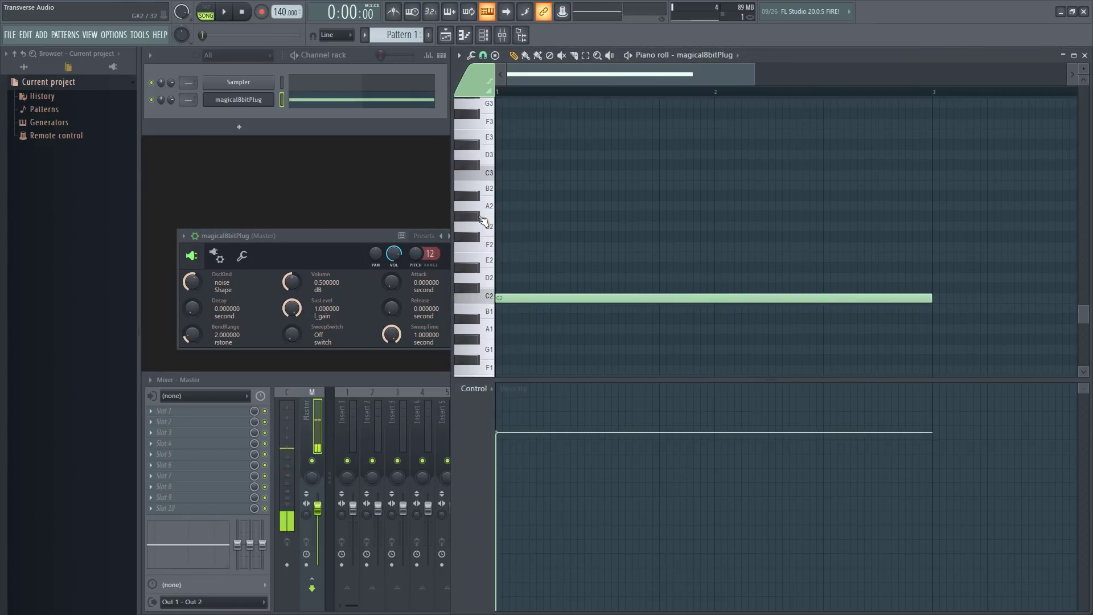
pyautogui.click(484, 193)
pyautogui.click(483, 173)
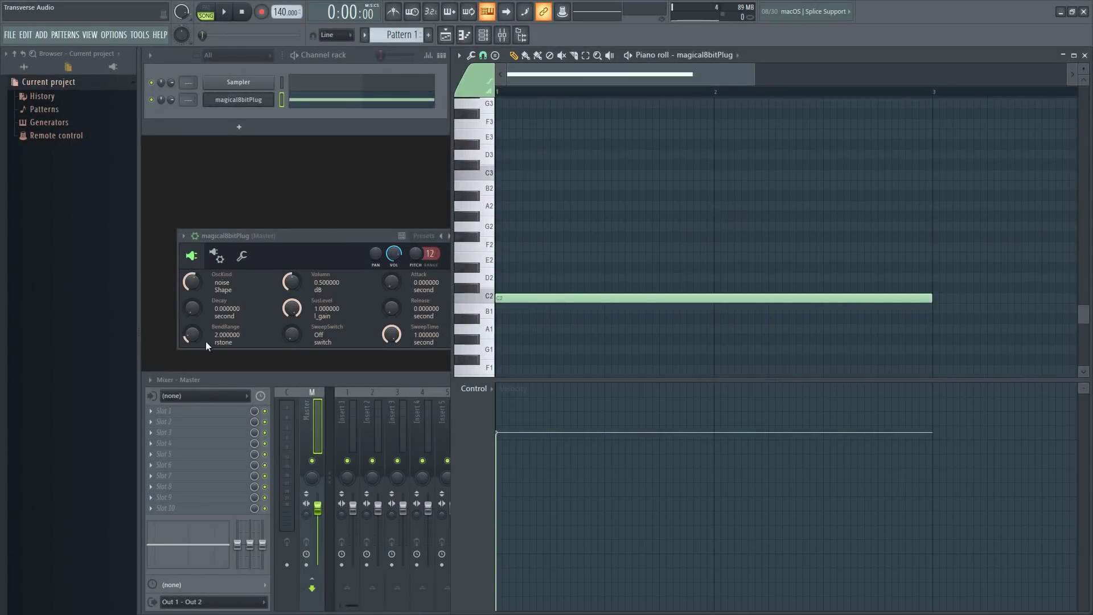
# Set BendRange to 12 and raise the channel pitch to +1200 cents, checking C2.
pyautogui.moveTo(194, 340); pyautogui.dragTo(194, 350)
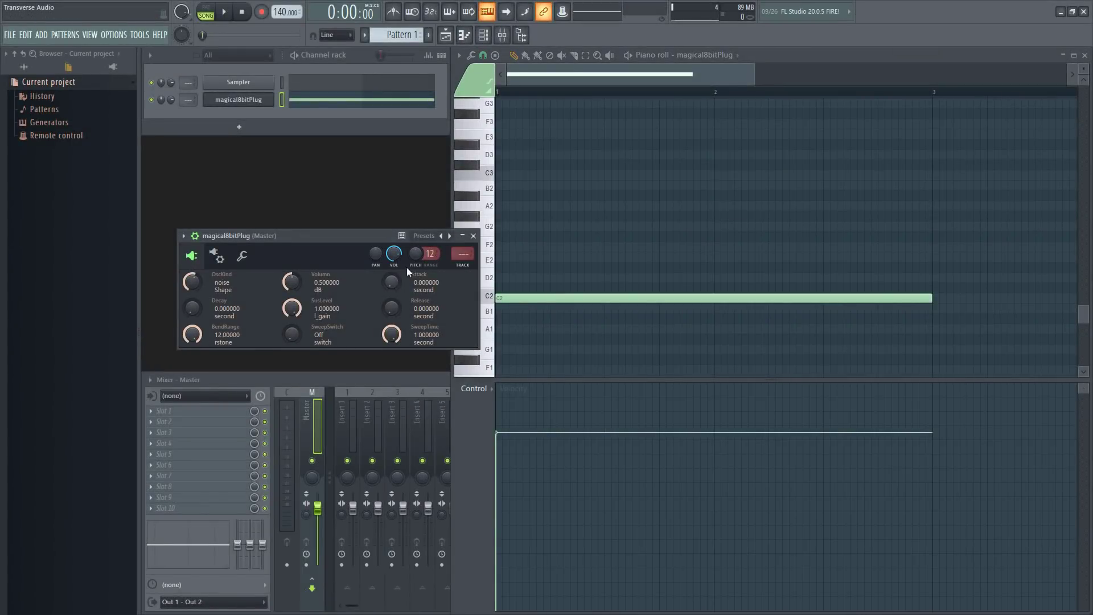
pyautogui.click(487, 297)
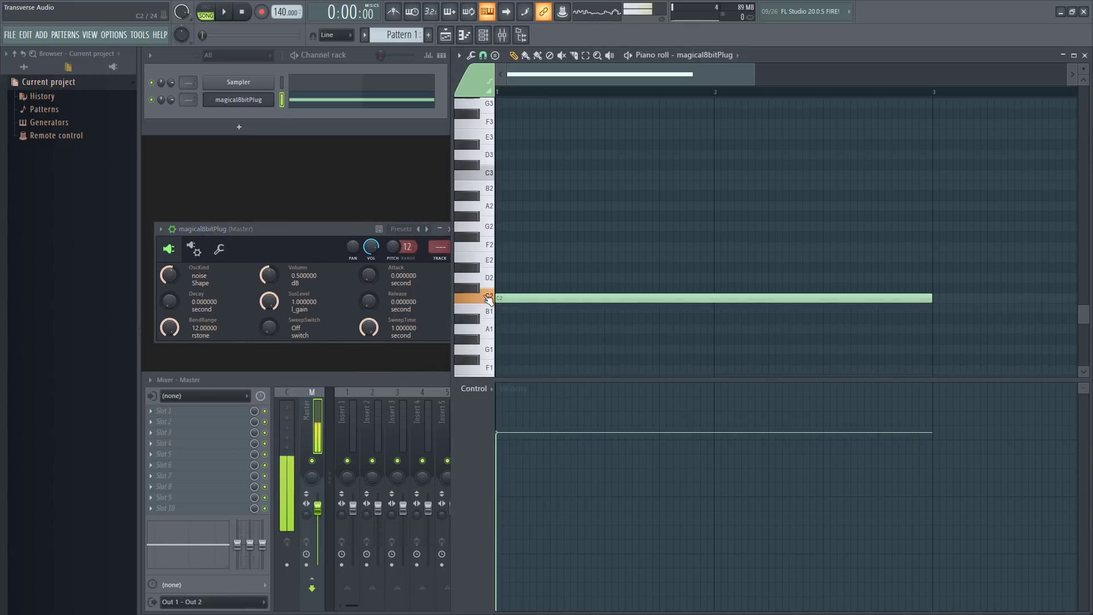
pyautogui.moveTo(393, 246); pyautogui.dragTo(393, 227)
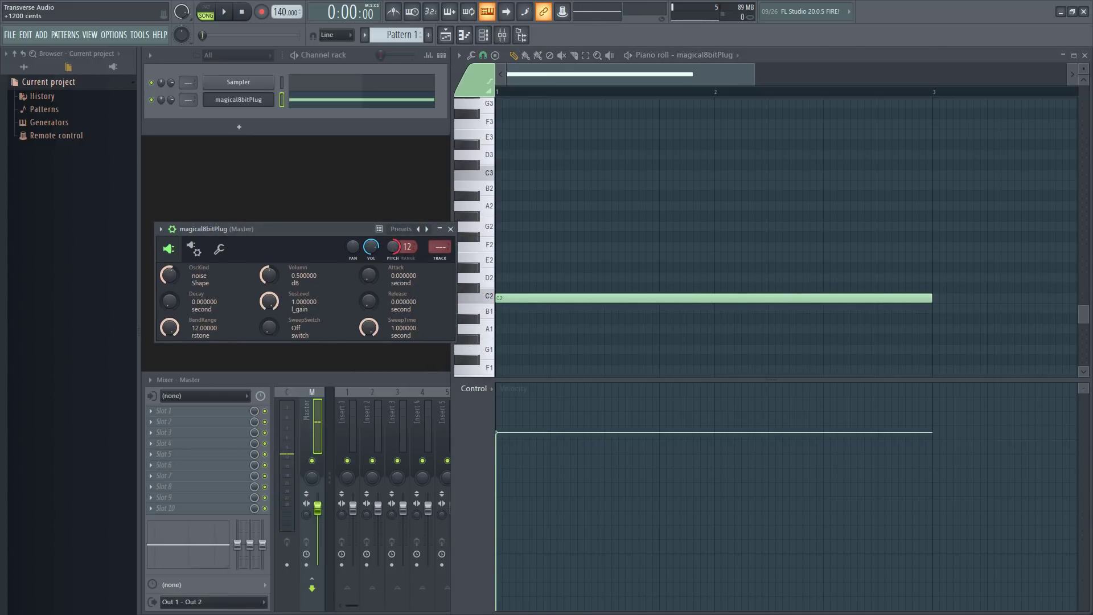
pyautogui.click(474, 299)
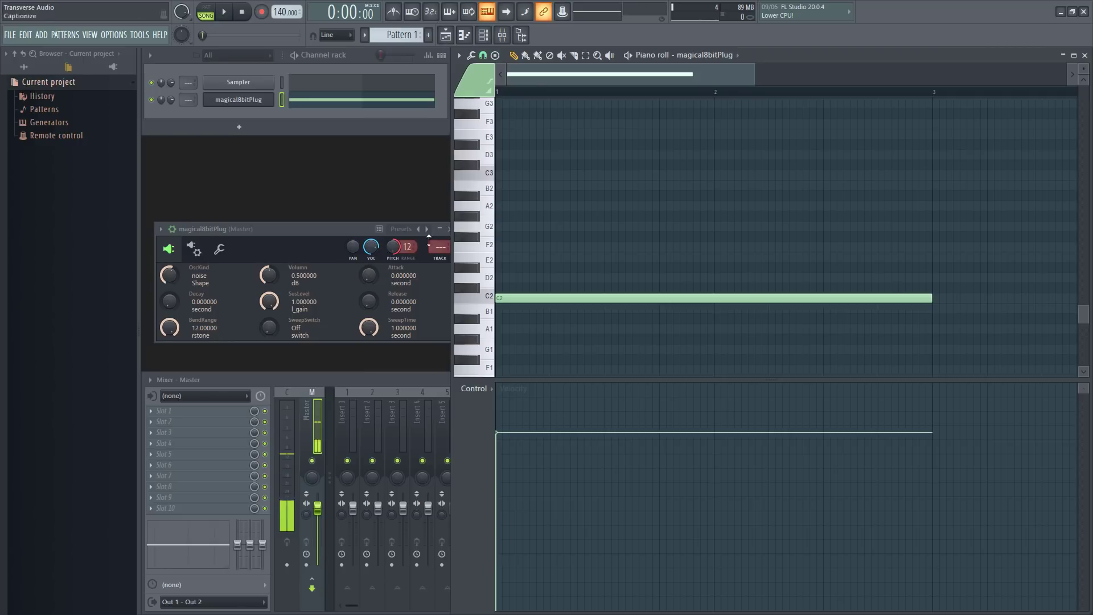
pyautogui.click(380, 246)
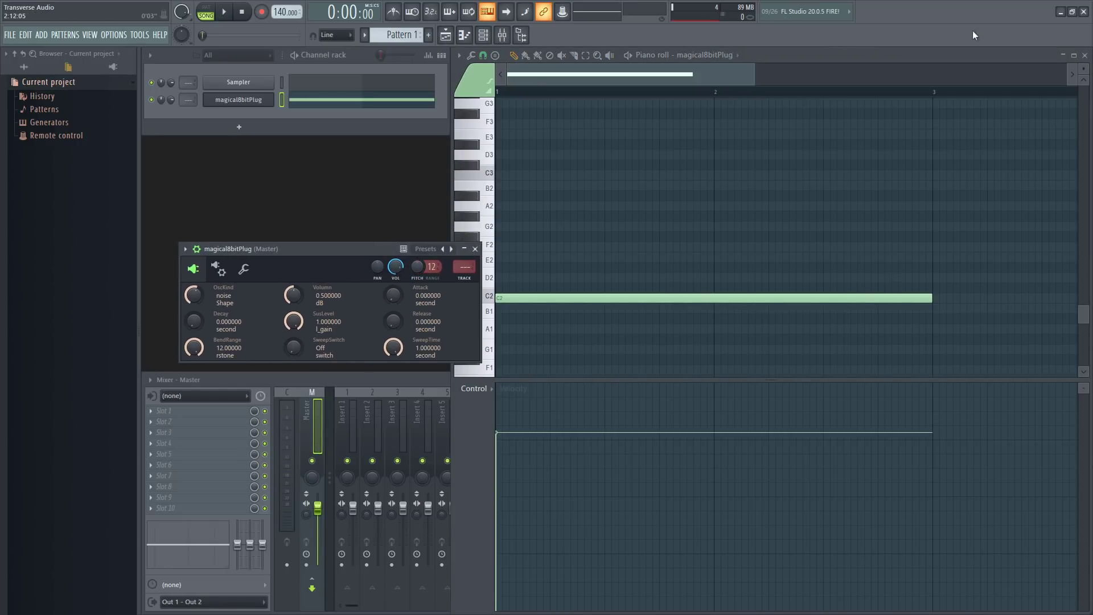
# Close the piano roll and create a Channel pitch automation clip for magical8bitPlug.
pyautogui.click(1084, 55)
pyautogui.rightClick(418, 265)
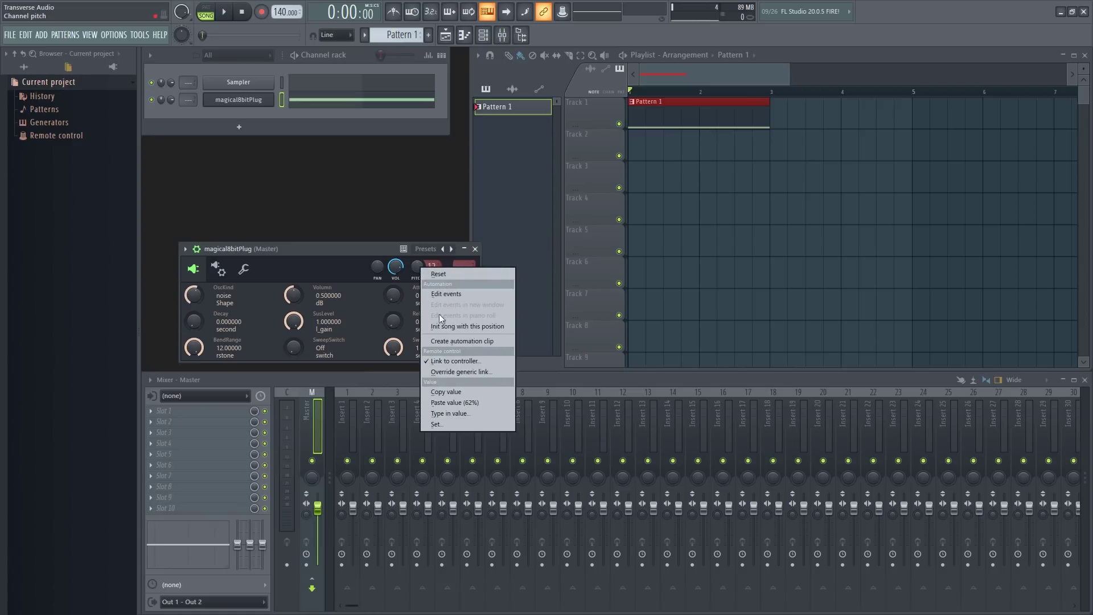
pyautogui.click(441, 341)
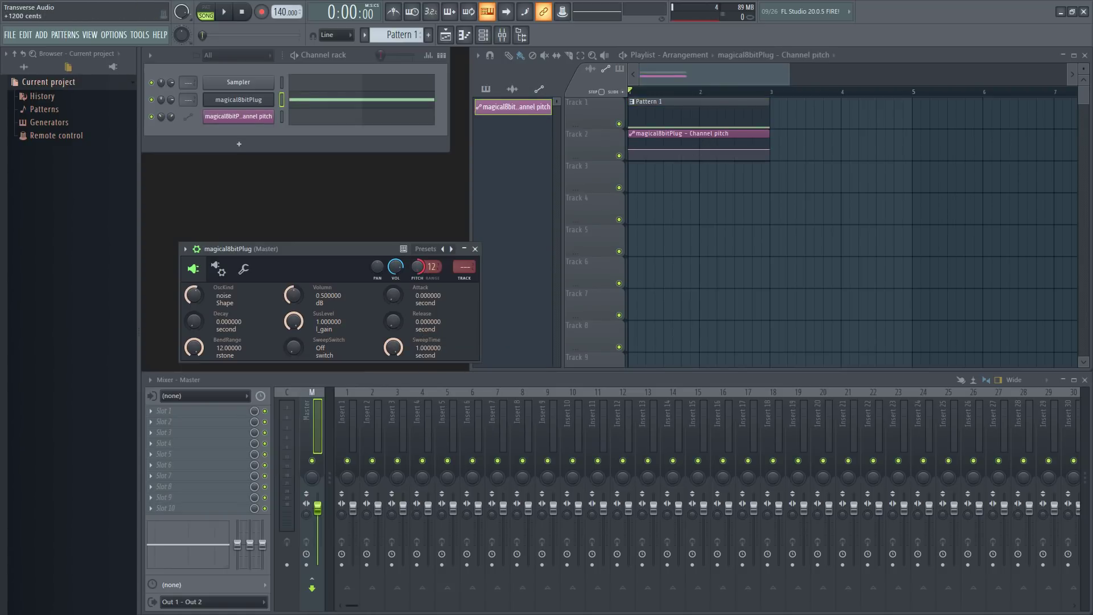
# Paste the current pitch value onto the clip's end point and play the rising pitch.
pyautogui.rightClick(419, 267)
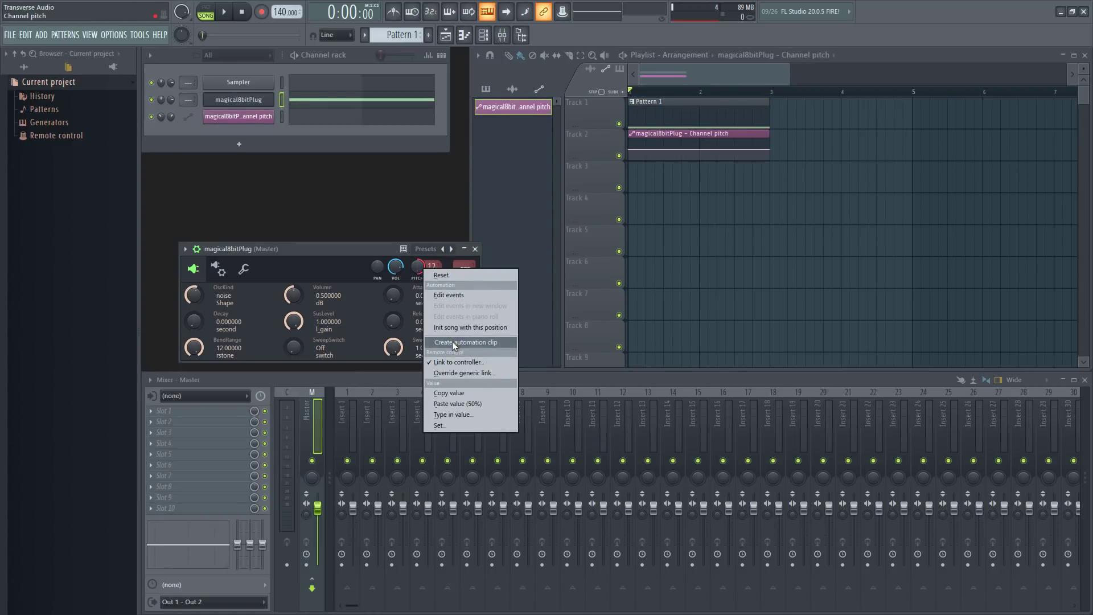
pyautogui.click(452, 391)
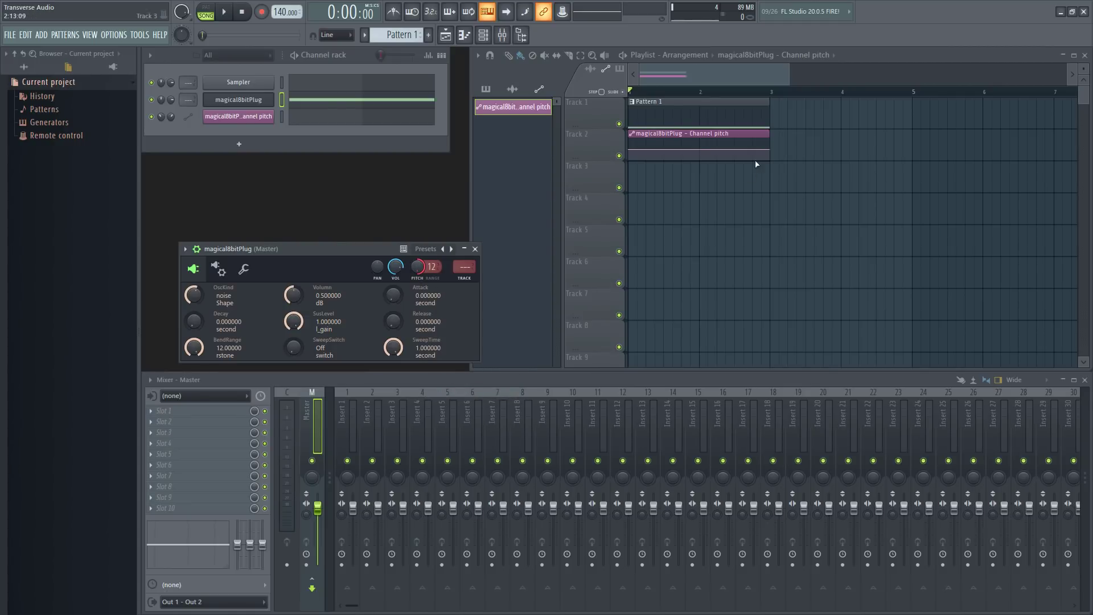
pyautogui.rightClick(770, 149)
pyautogui.click(799, 342)
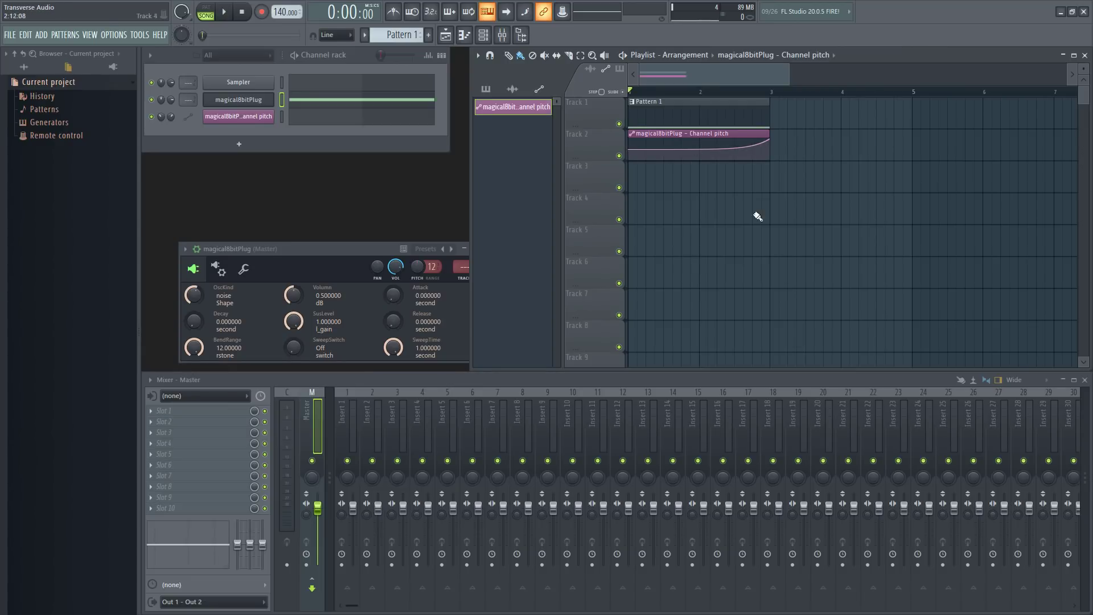
pyautogui.press('space')
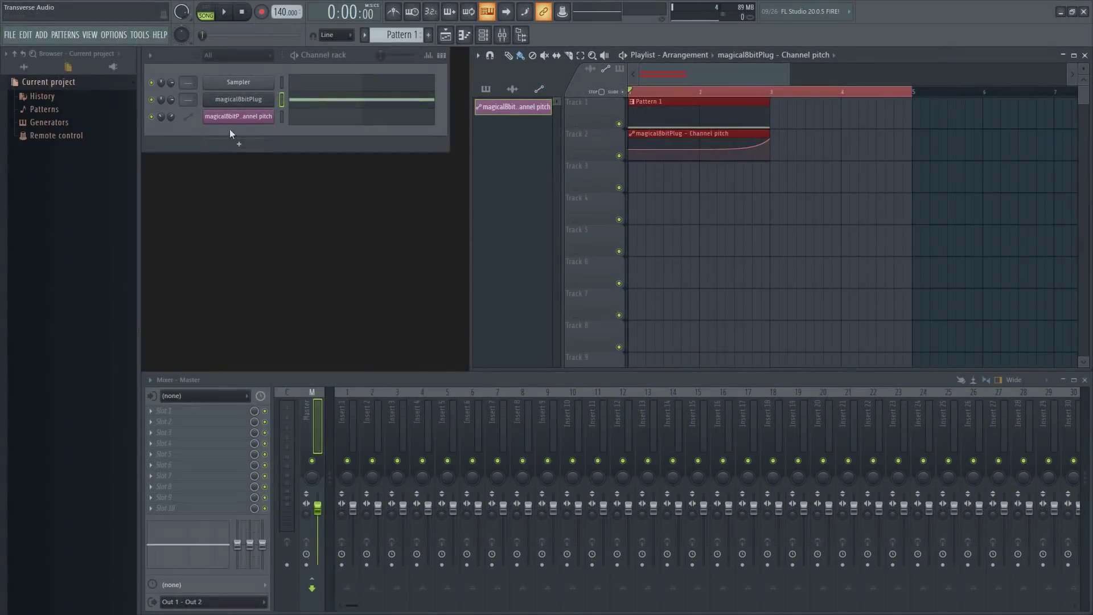
# Load Fruity Parametric EQ 2 into Insert 1's first effect slot.
pyautogui.scroll(1, 189, 100)
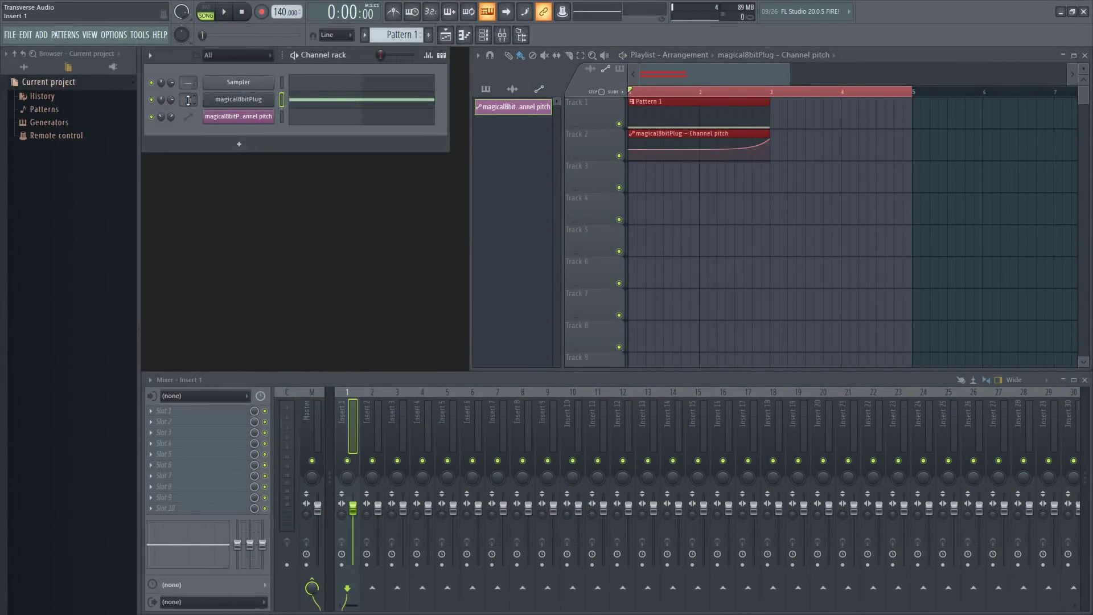
pyautogui.click(207, 412)
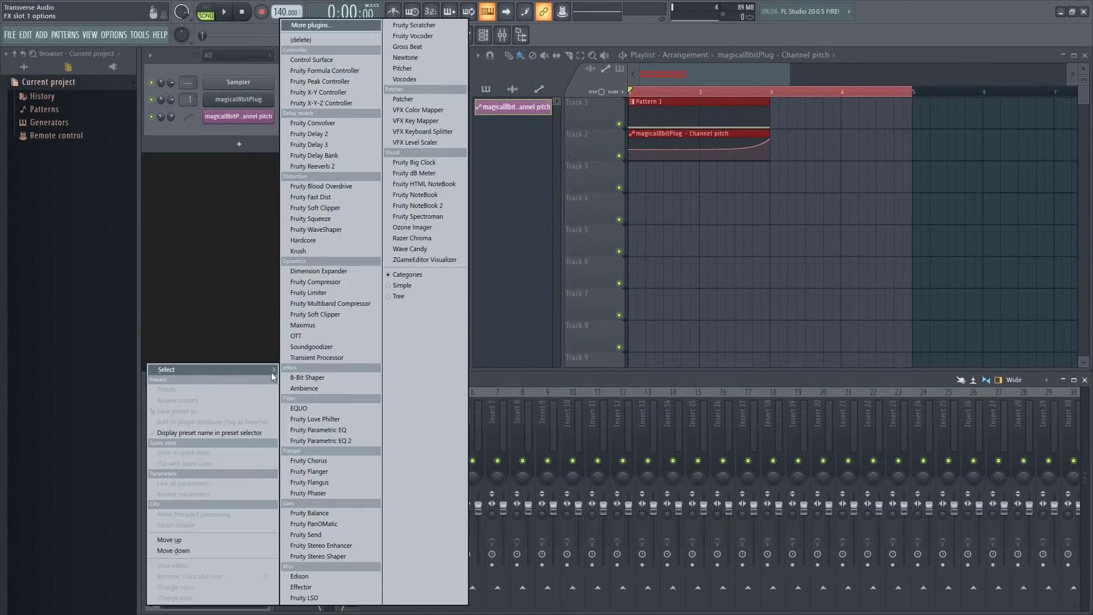
pyautogui.click(341, 441)
pyautogui.moveTo(376, 175); pyautogui.dragTo(398, 195)
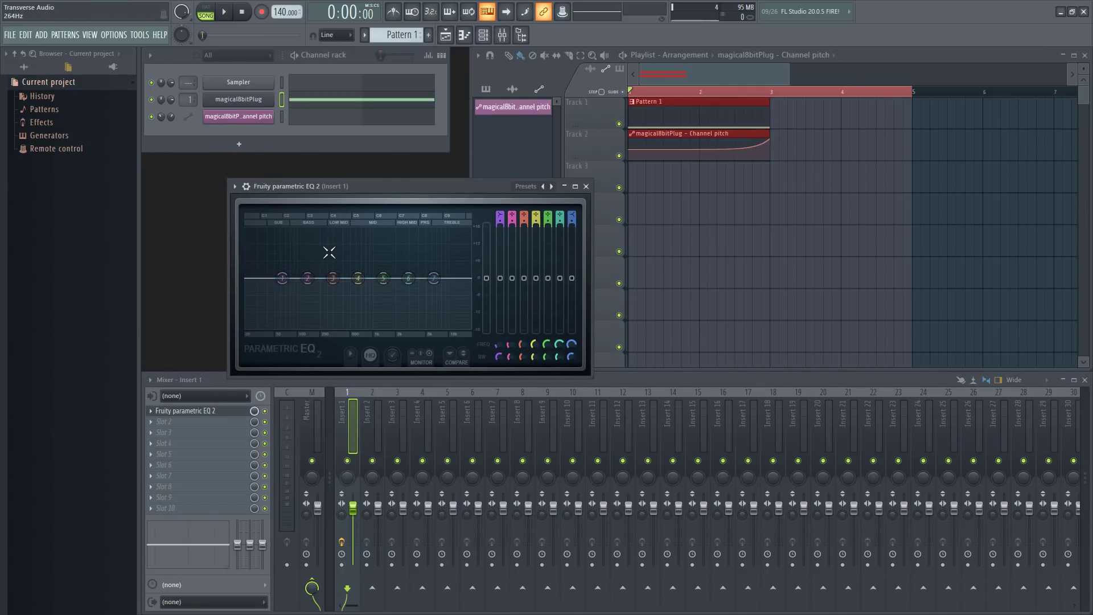
# Make EQ band 1 a high-pass filter and push its cutoff up near 19 kHz.
pyautogui.rightClick(282, 278)
pyautogui.moveTo(302, 309)
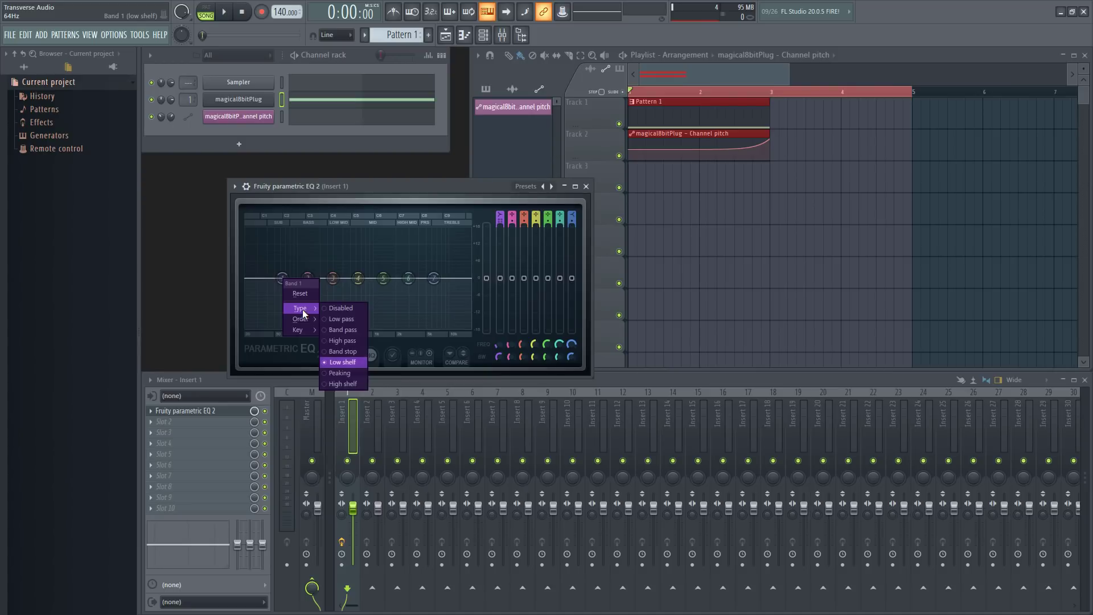
pyautogui.click(347, 341)
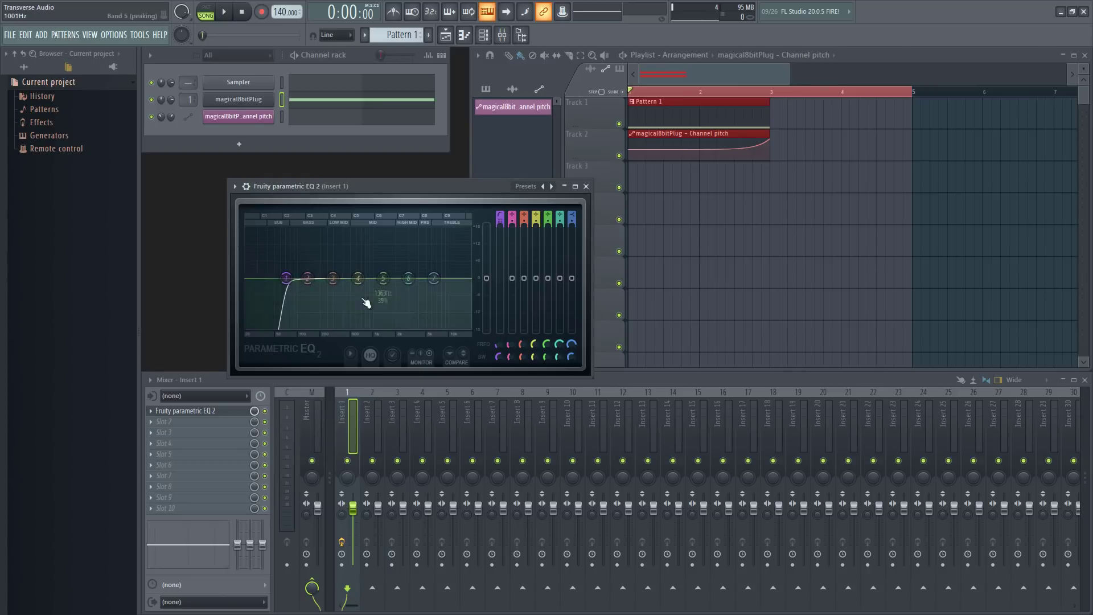
pyautogui.moveTo(286, 278); pyautogui.dragTo(460, 278)
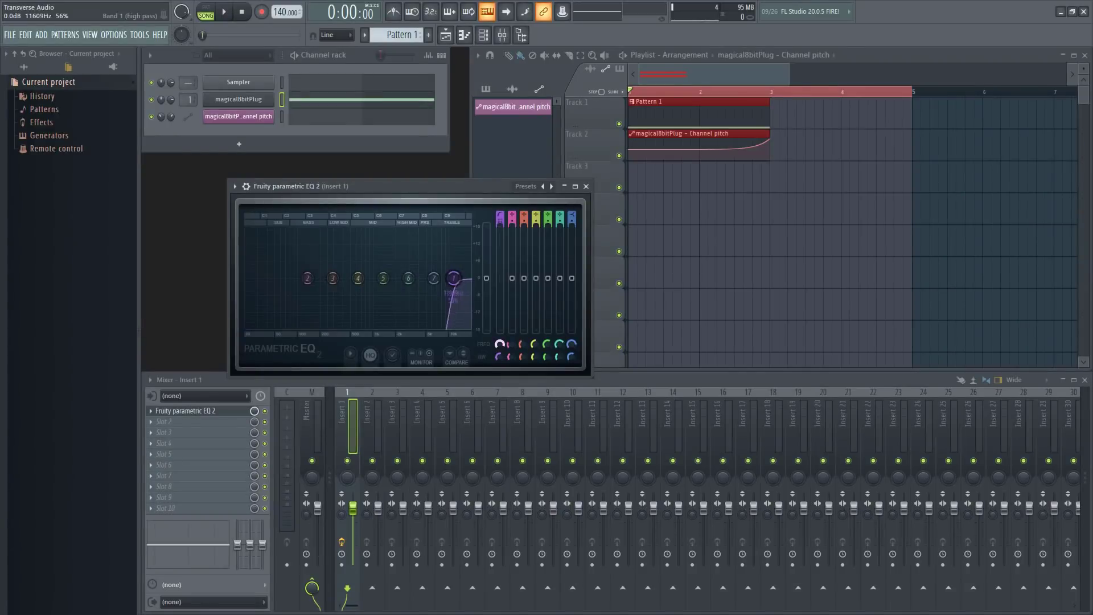
pyautogui.moveTo(455, 278); pyautogui.dragTo(457, 277)
# Create a Band 1 freq automation clip on Track 3 sweeping down to bar 3, then play it.
pyautogui.rightClick(500, 345)
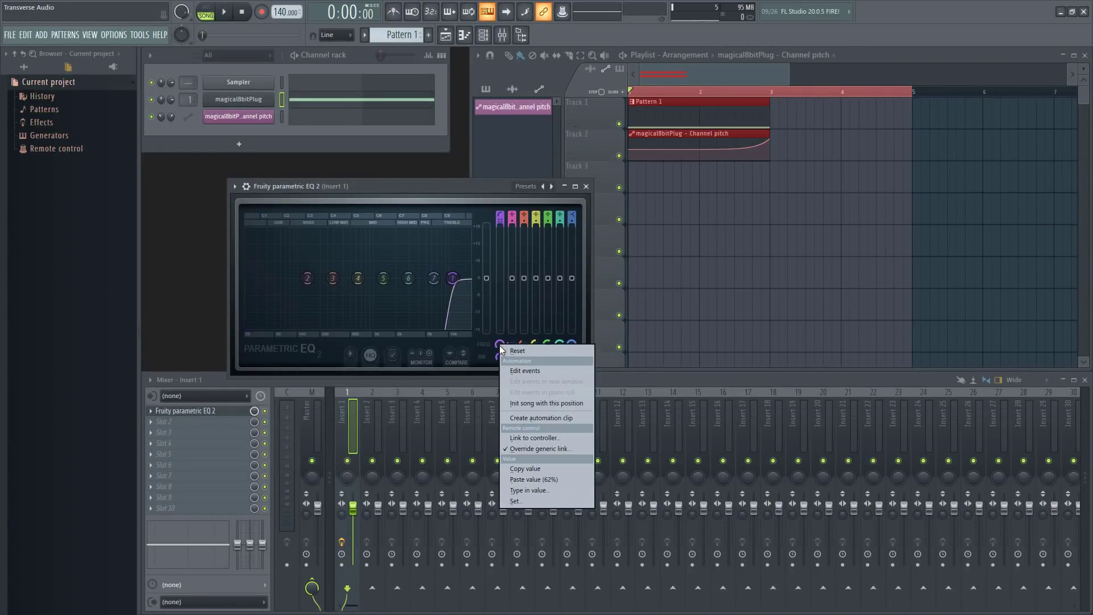
pyautogui.click(521, 416)
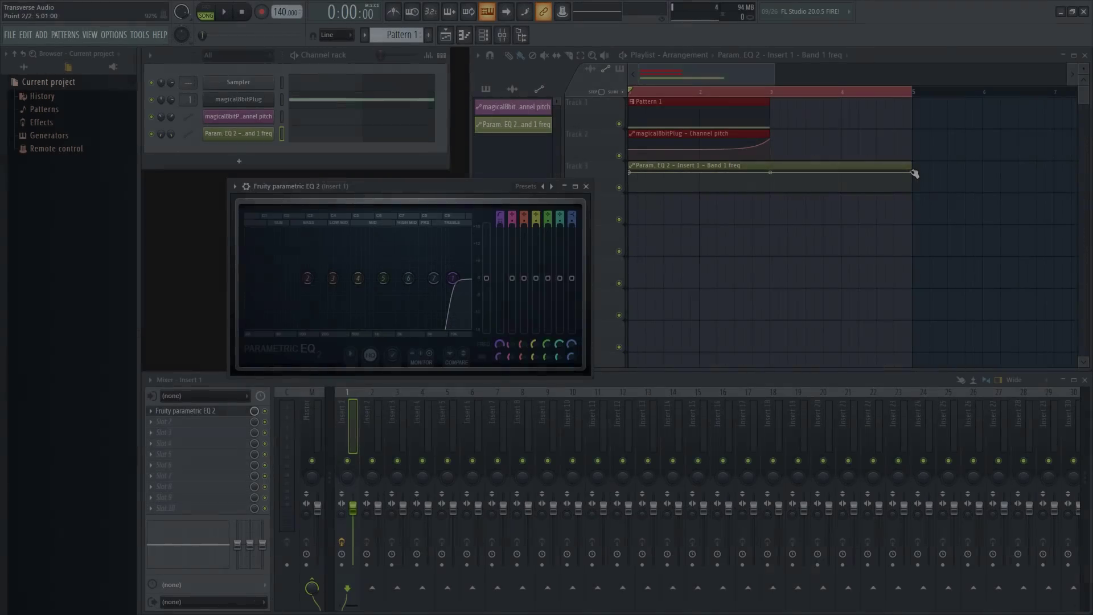
pyautogui.moveTo(913, 171); pyautogui.dragTo(770, 207)
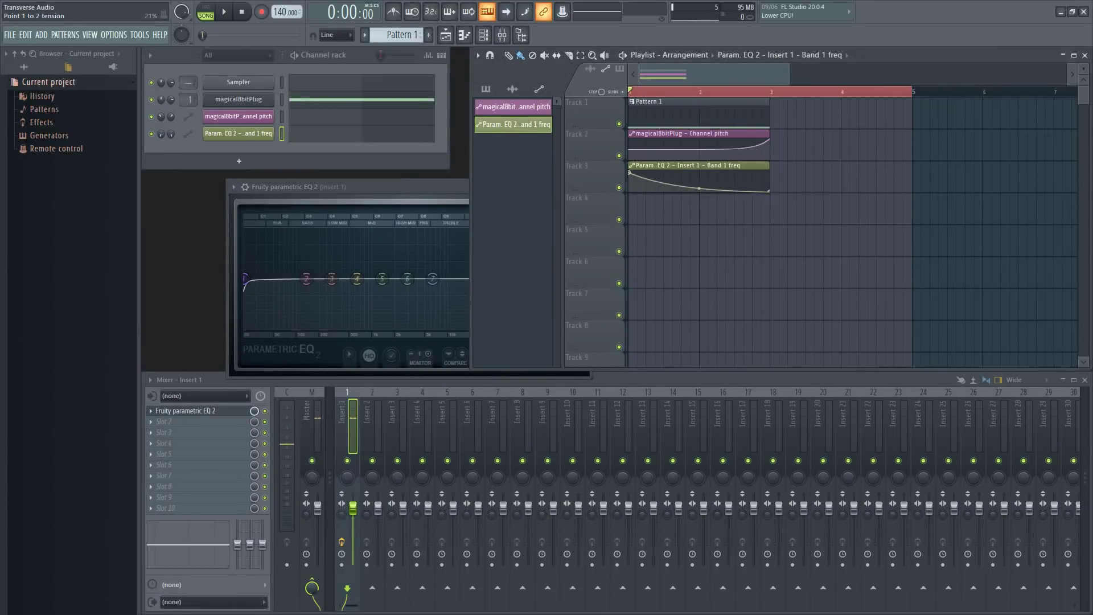
pyautogui.press('space')
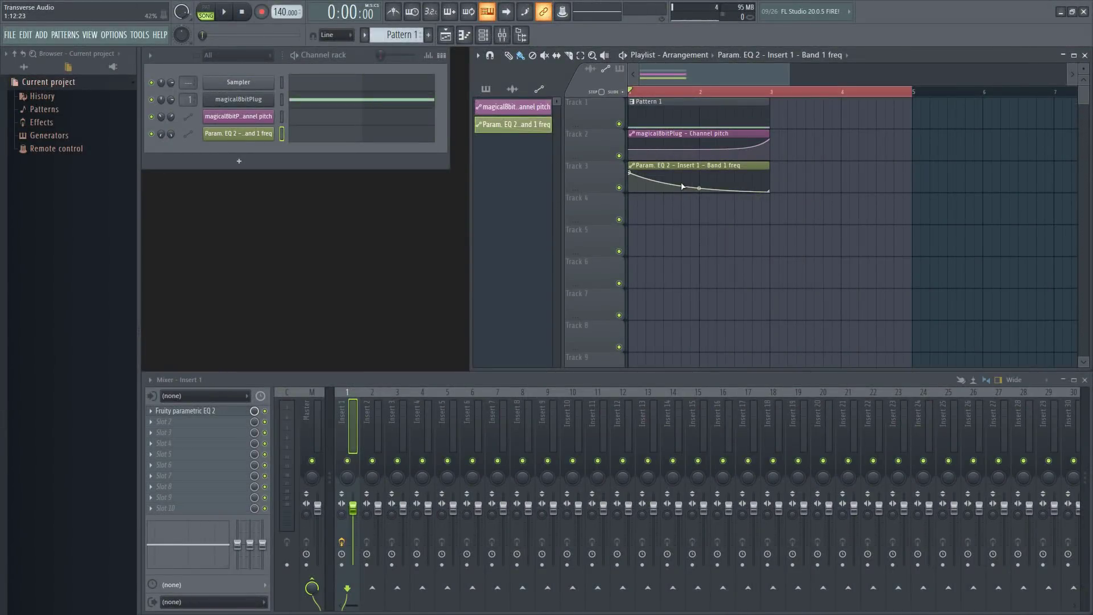
pyautogui.click(159, 421)
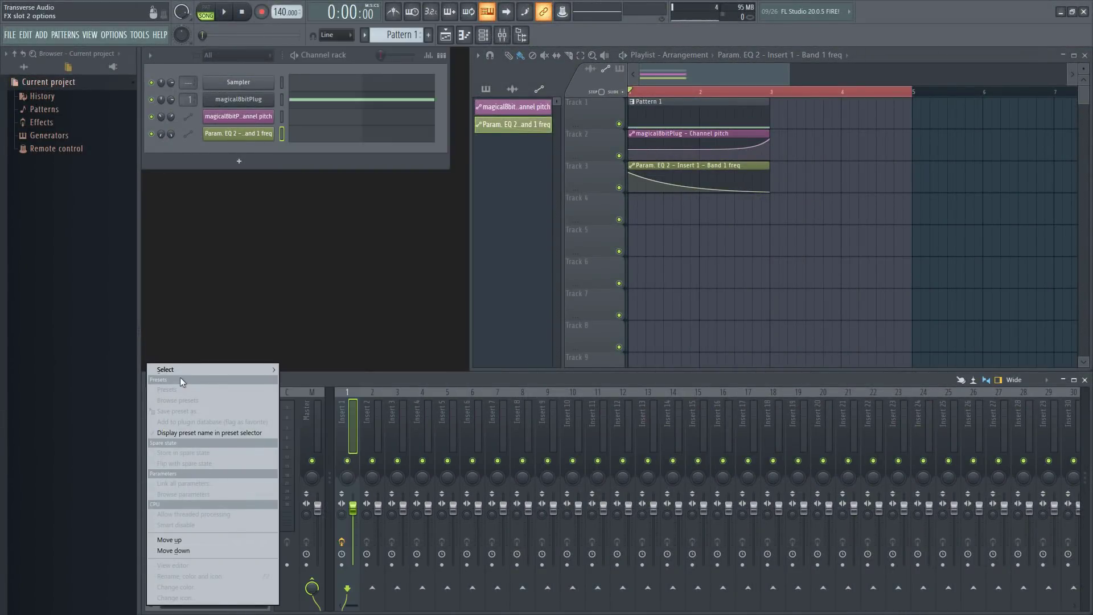
# Load Fruity Reeverb 2 into Insert 1's second slot and briefly play the song through it.
pyautogui.moveTo(182, 374)
pyautogui.click(320, 169)
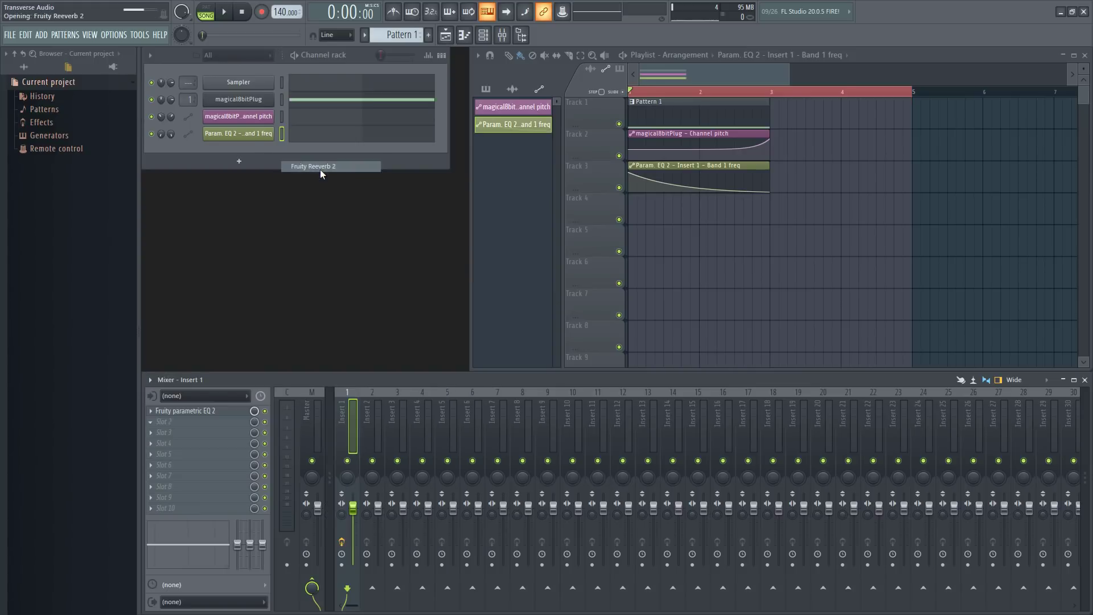
pyautogui.moveTo(367, 179); pyautogui.dragTo(379, 243)
pyautogui.press('space')
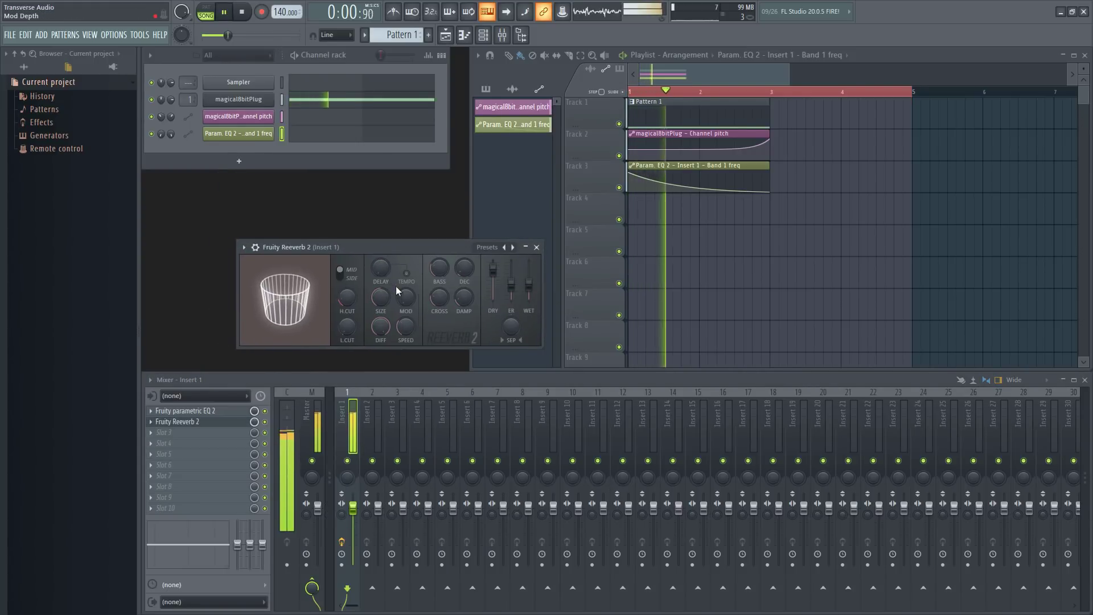
pyautogui.press('space')
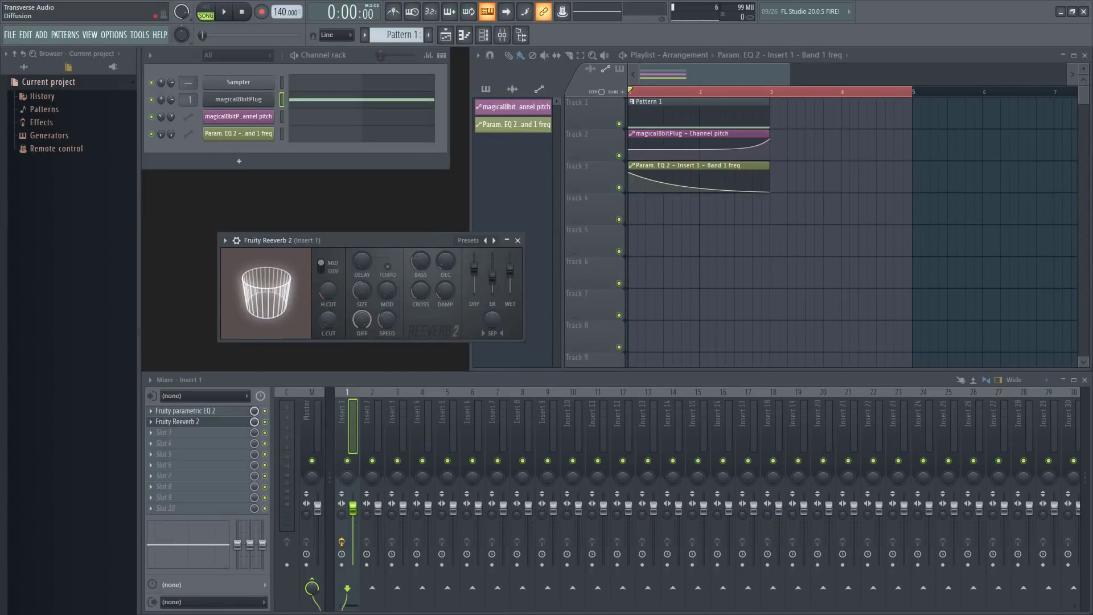
# Try reverb diffusion at 70, then set it to 0, testing with a note each time.
pyautogui.moveTo(362, 320); pyautogui.dragTo(362, 310)
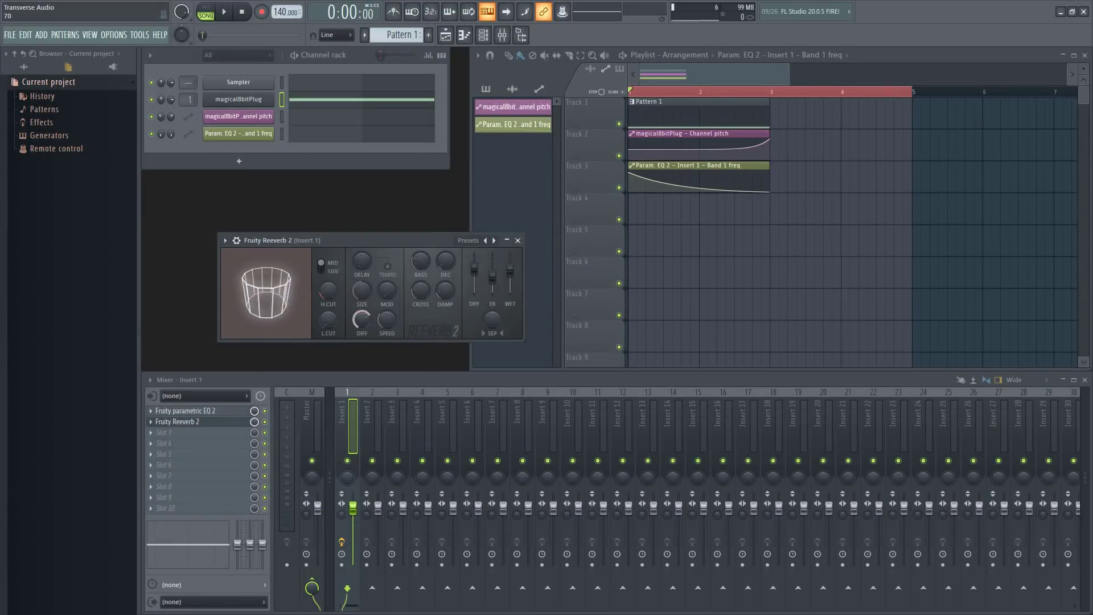
pyautogui.press('z')
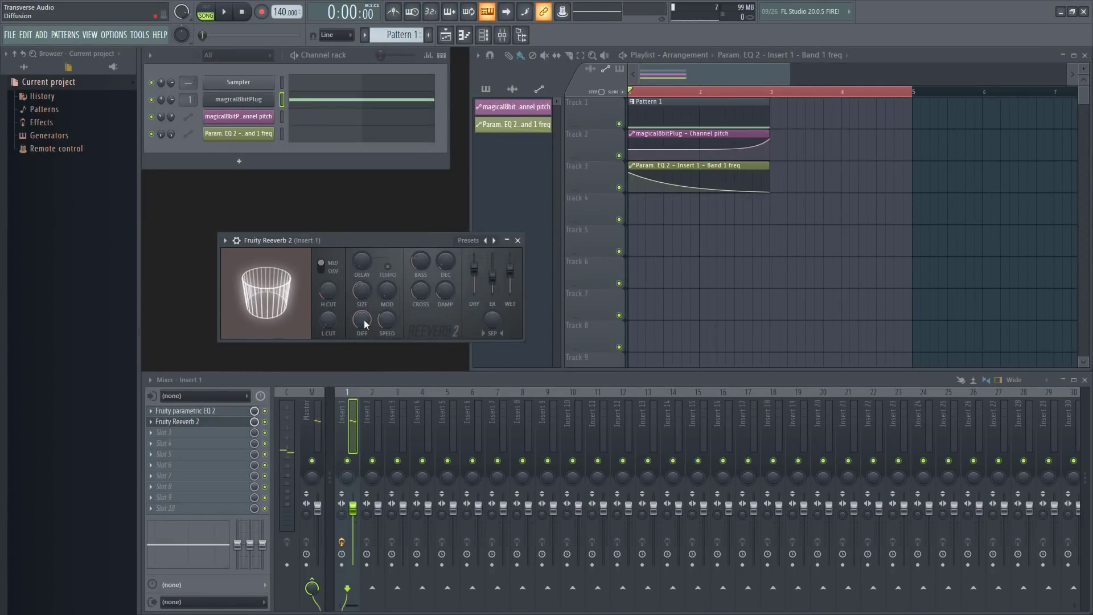
pyautogui.moveTo(364, 323); pyautogui.dragTo(365, 342)
pyautogui.press('z')
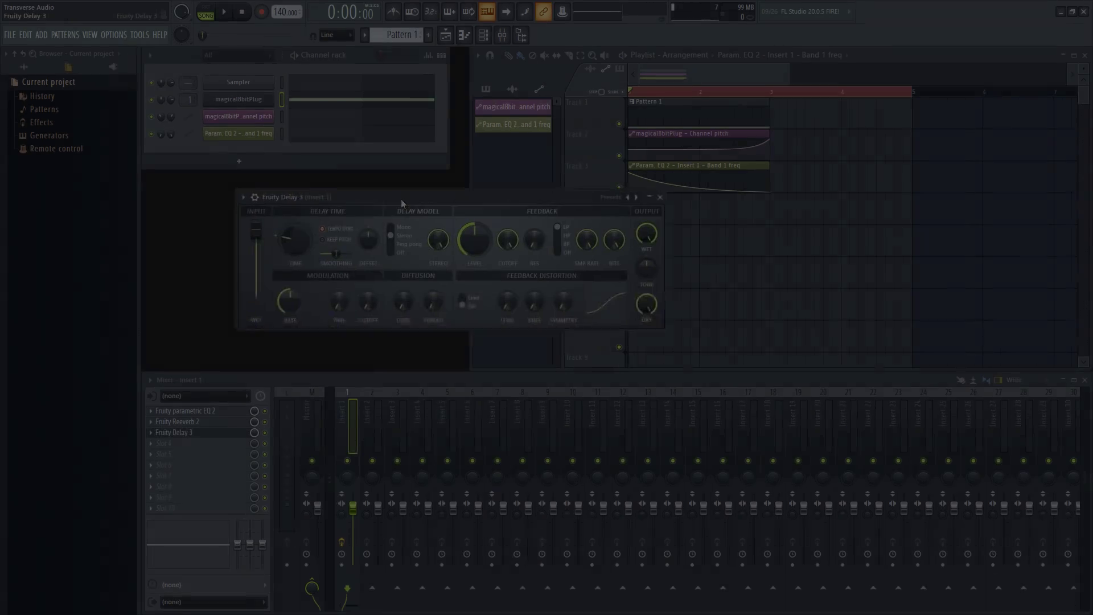
# Test Fruity Delay 3 with a note and with playback from just before bar 3.
pyautogui.press('z')
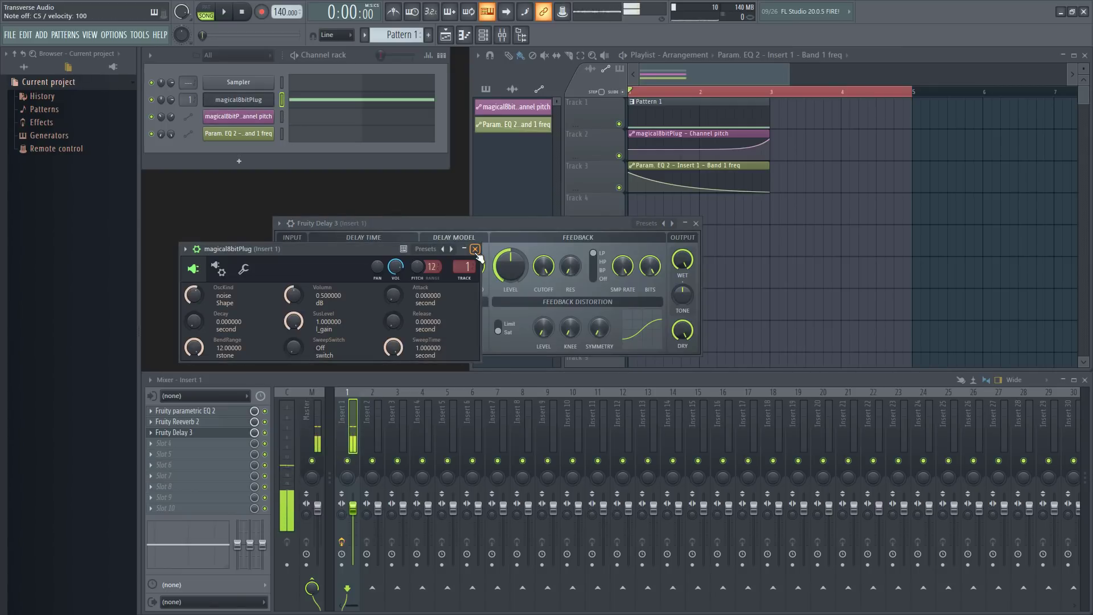
pyautogui.press('space')
pyautogui.press('space')
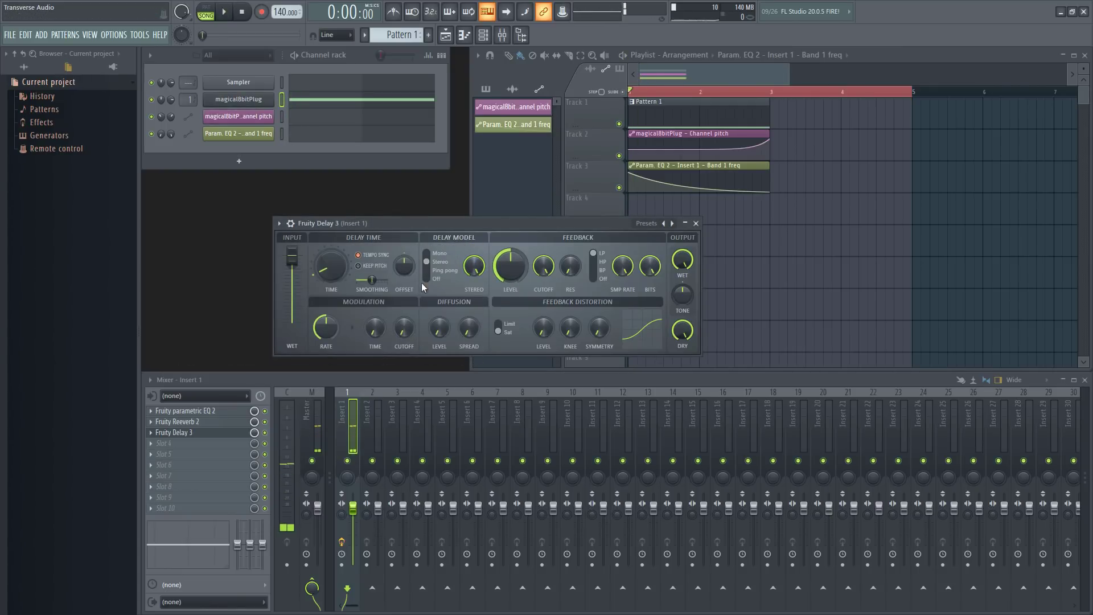
pyautogui.press('space')
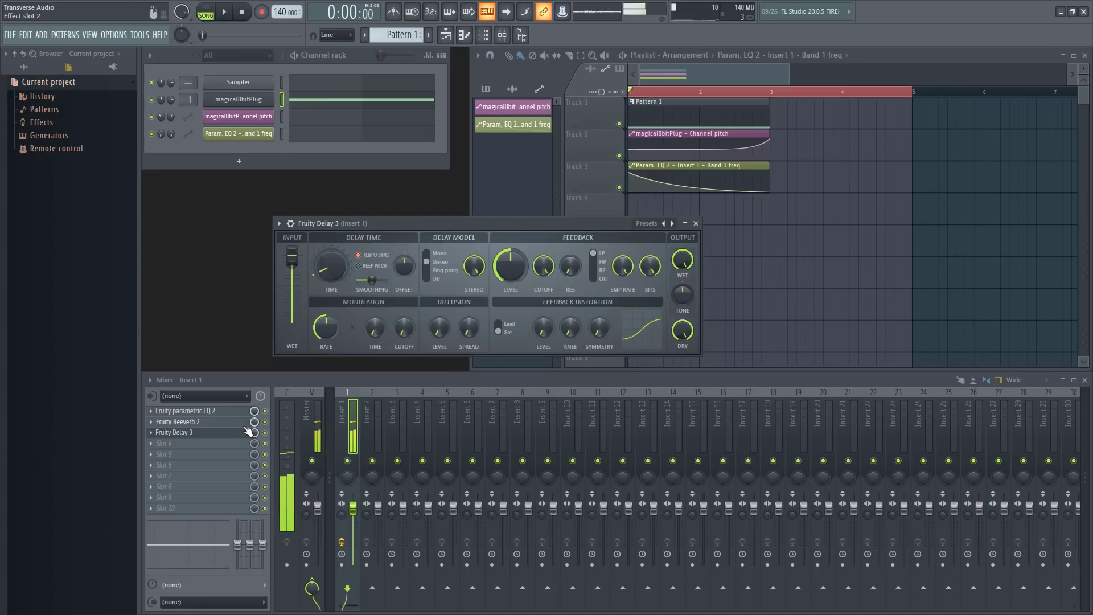
pyautogui.click(749, 98)
pyautogui.press('space')
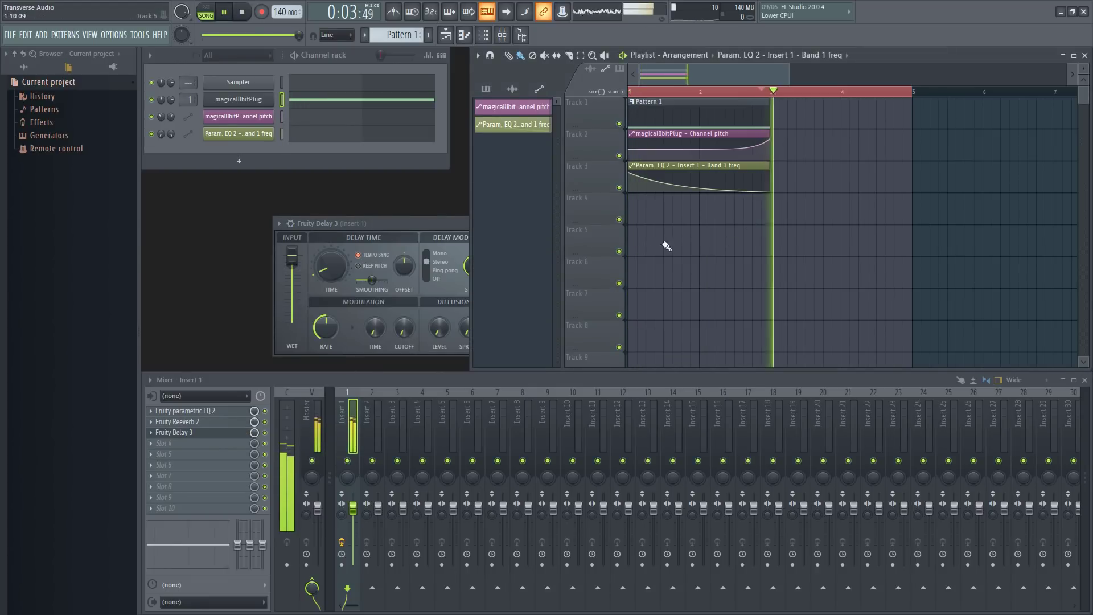
# Move Fruity Delay 3 ahead of the reverb in the chain and preview the new order.
pyautogui.press('space')
pyautogui.moveTo(219, 433); pyautogui.dragTo(218, 425)
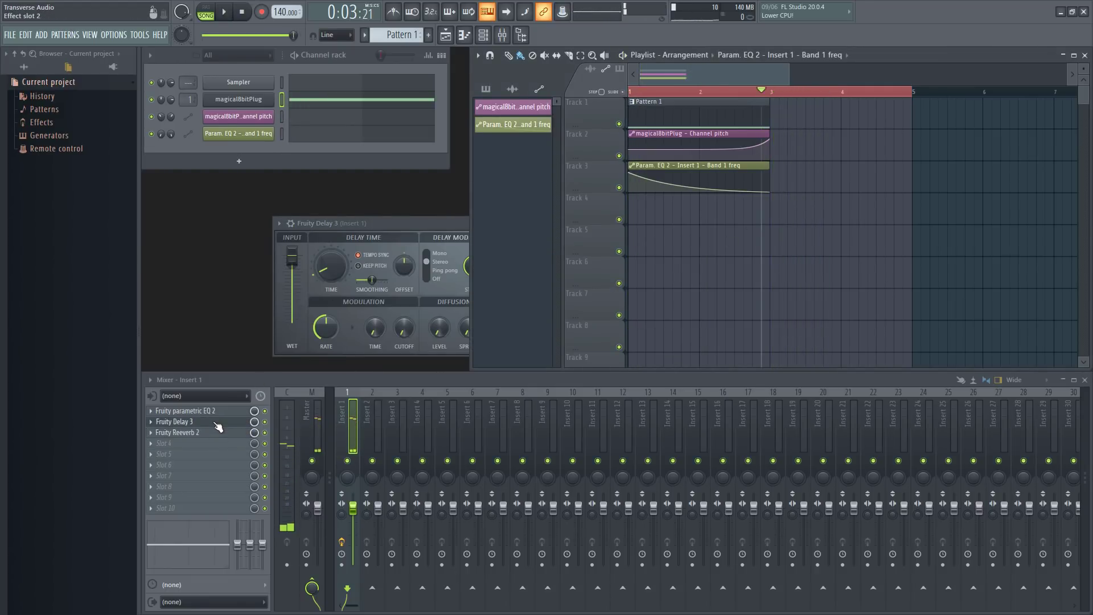
pyautogui.press('space')
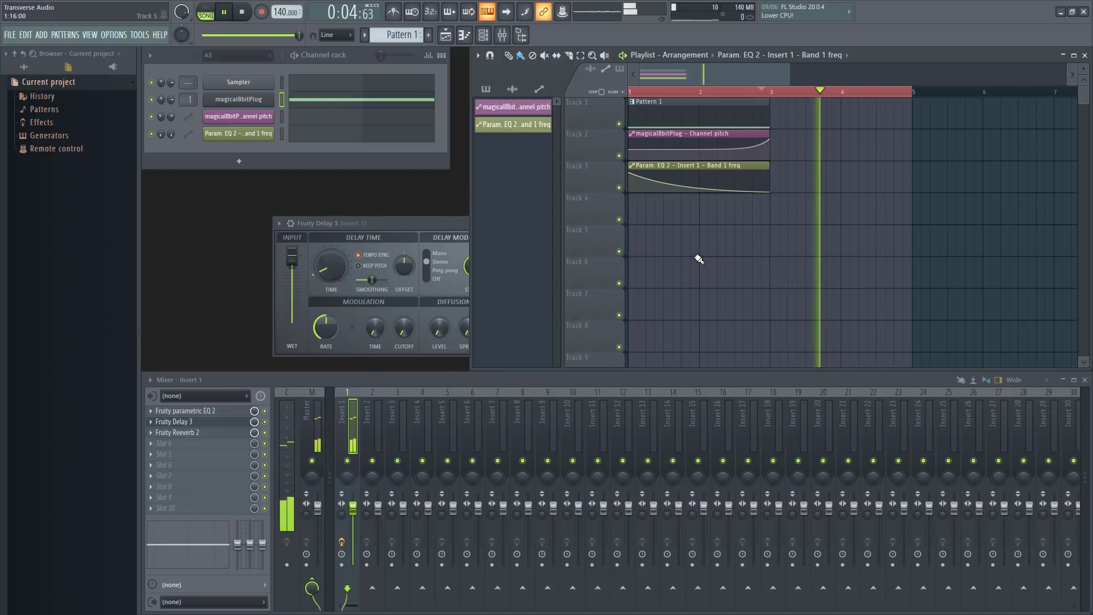
pyautogui.press('space')
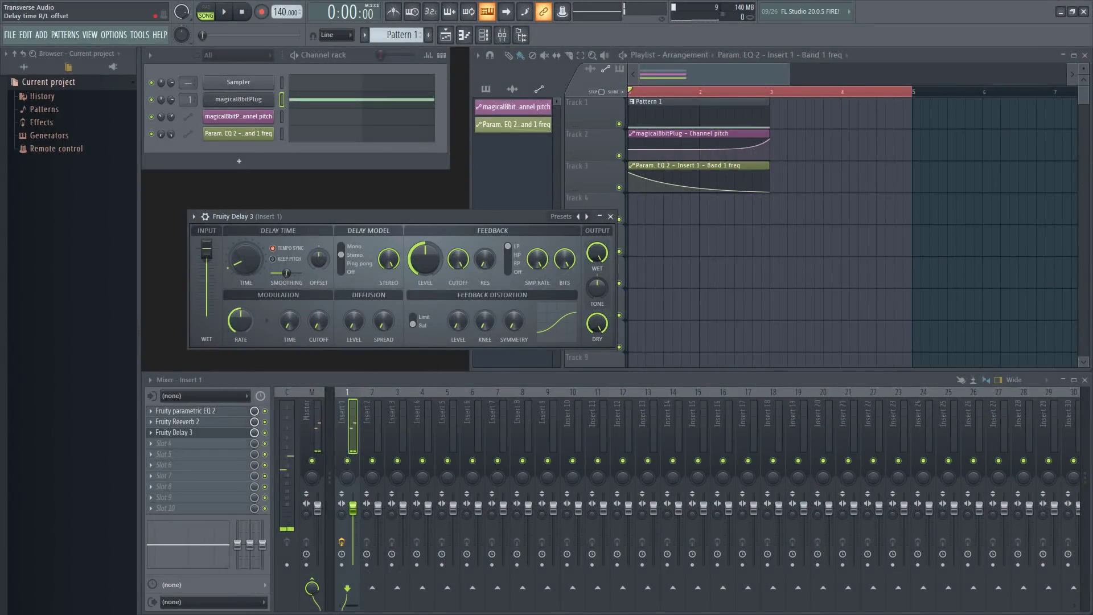
pyautogui.scroll(-1, 350, 270)
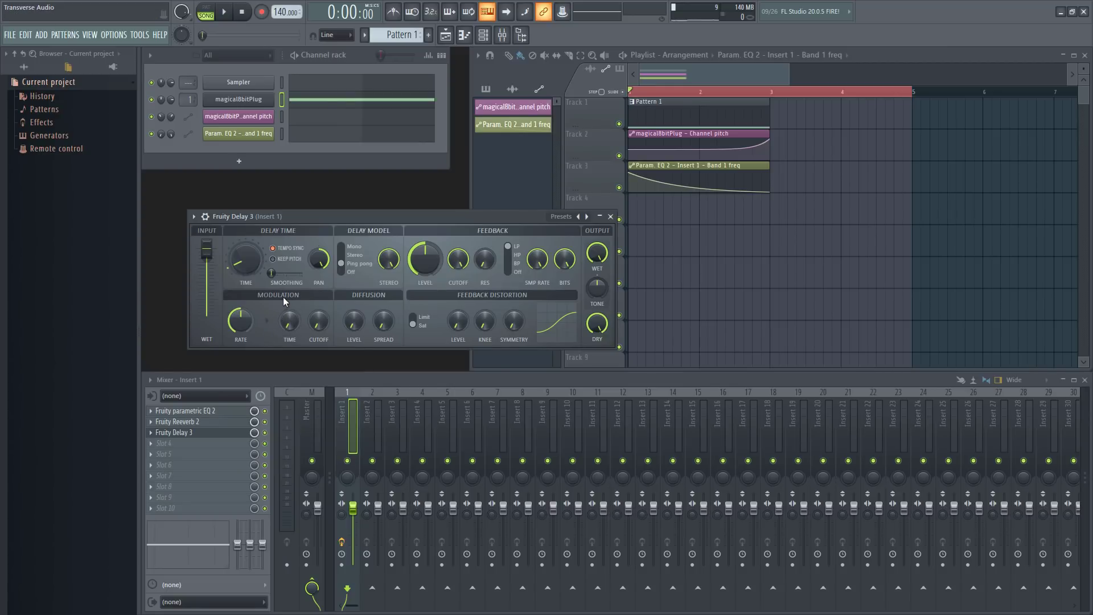
# Close Delay 3 and create a Delay 3 Mix level automation clip on Track 4, then play it.
pyautogui.click(610, 216)
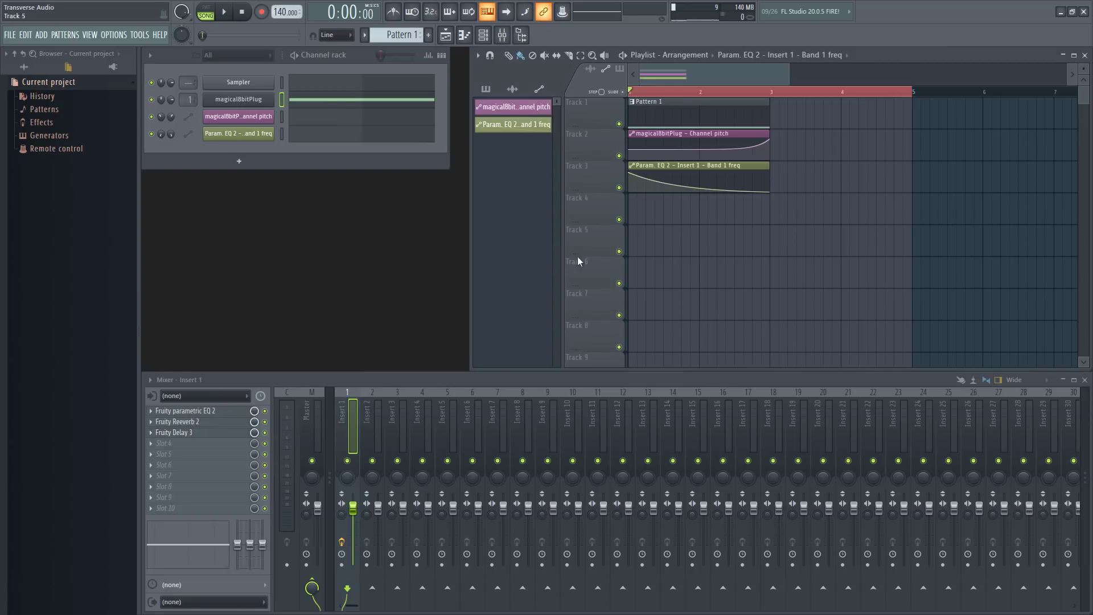
pyautogui.rightClick(254, 433)
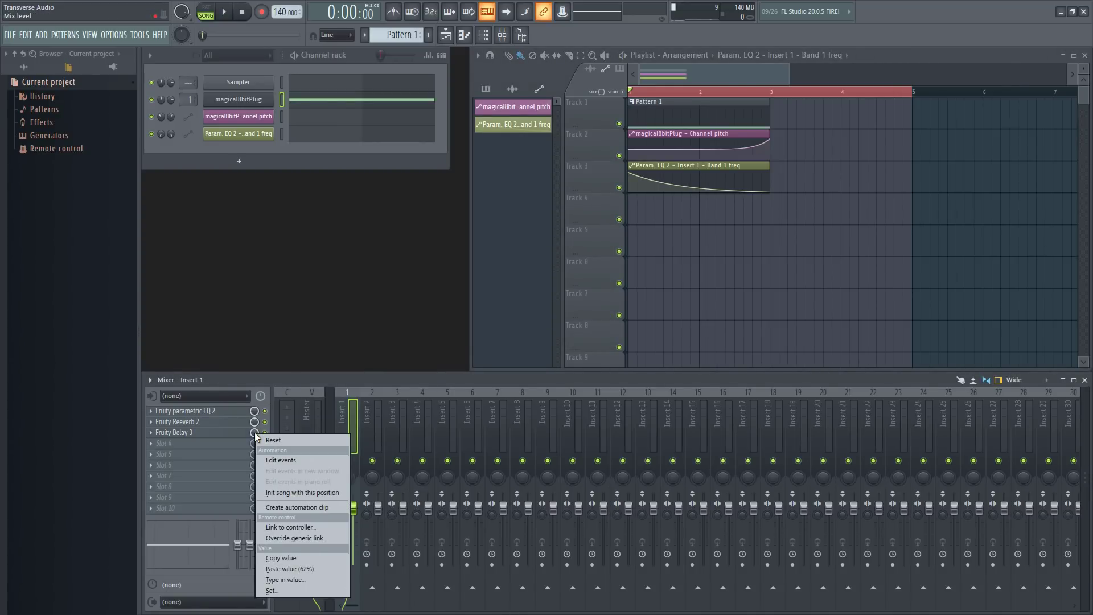
pyautogui.click(297, 508)
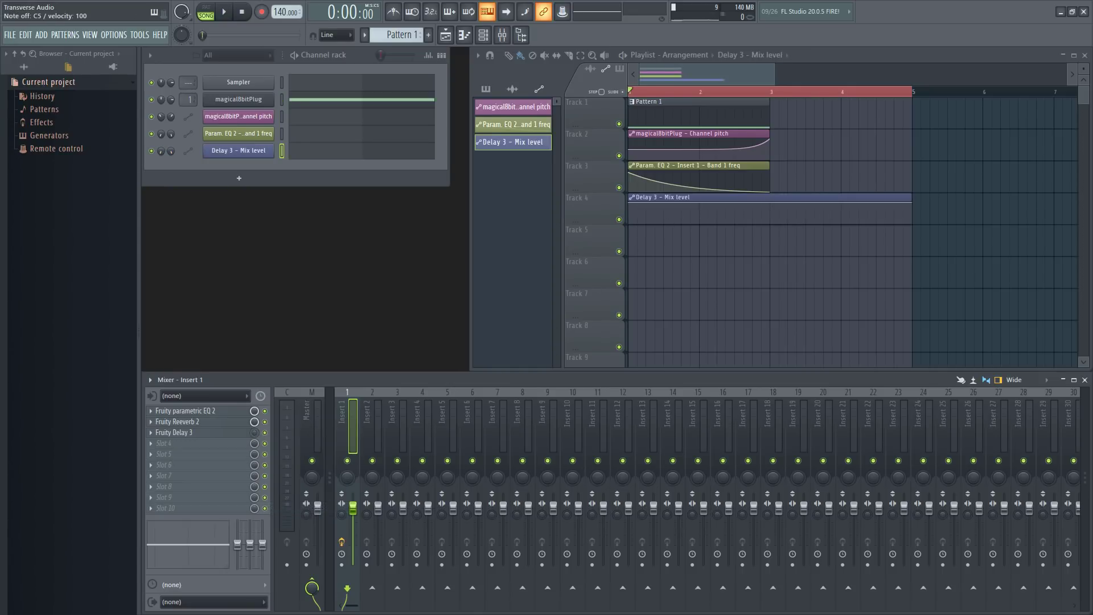
pyautogui.press('space')
pyautogui.press('space')
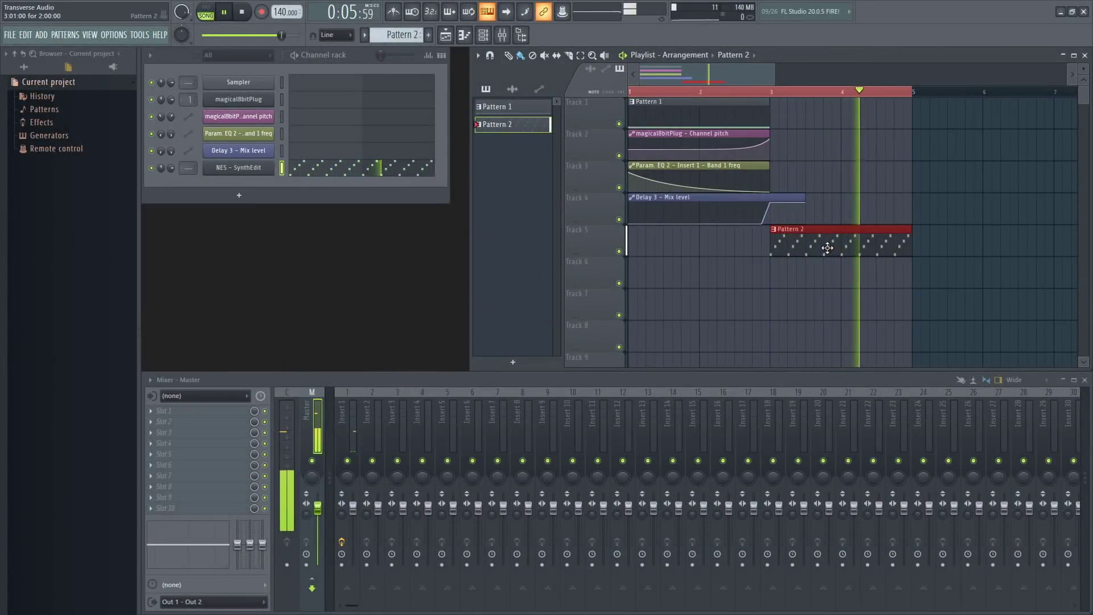
# Route NES SynthEdit to mixer track 2 and create its Channel volume automation clip.
pyautogui.press('space')
pyautogui.moveTo(189, 168); pyautogui.dragTo(190, 159)
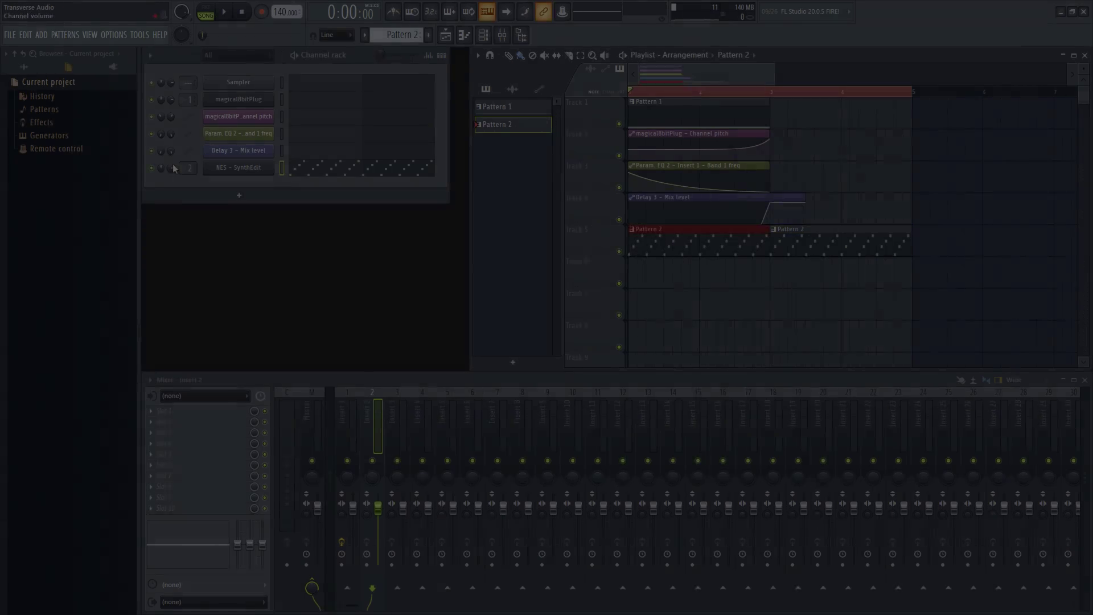
pyautogui.rightClick(170, 167)
pyautogui.click(206, 238)
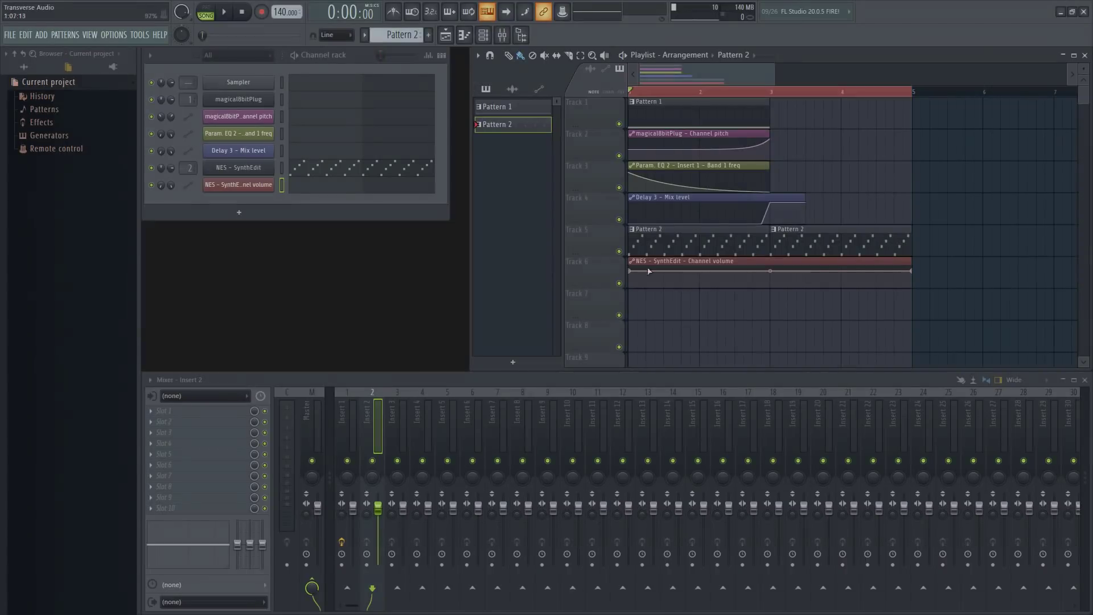
# Shape the volume clip into a fade-in: silent through bar 2, full at bar 3, curved.
pyautogui.rightClick(632, 274)
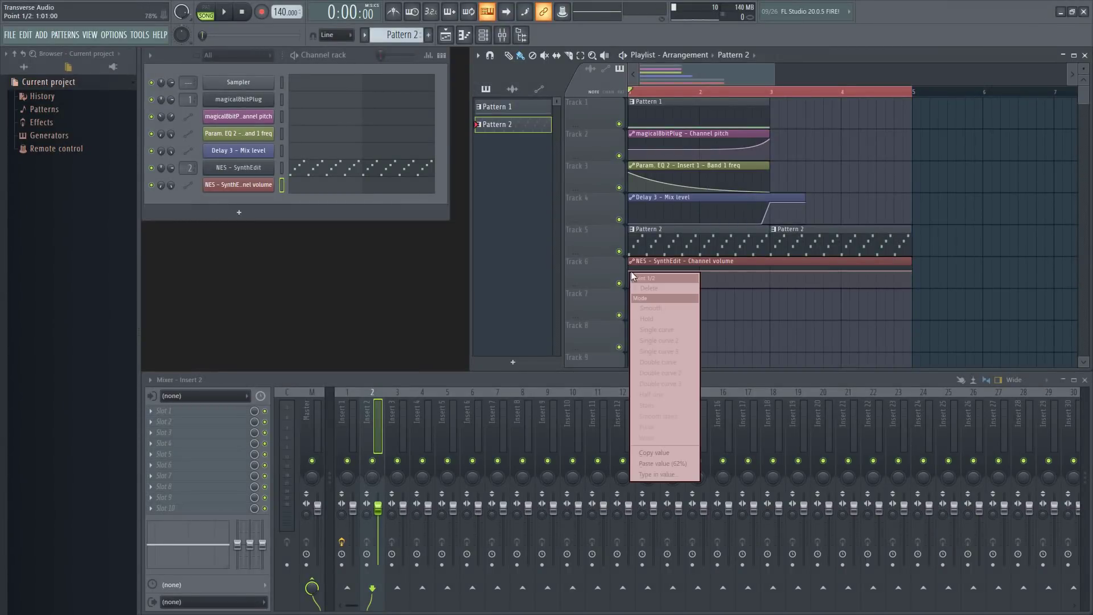
pyautogui.click(674, 453)
pyautogui.moveTo(630, 271); pyautogui.dragTo(616, 306)
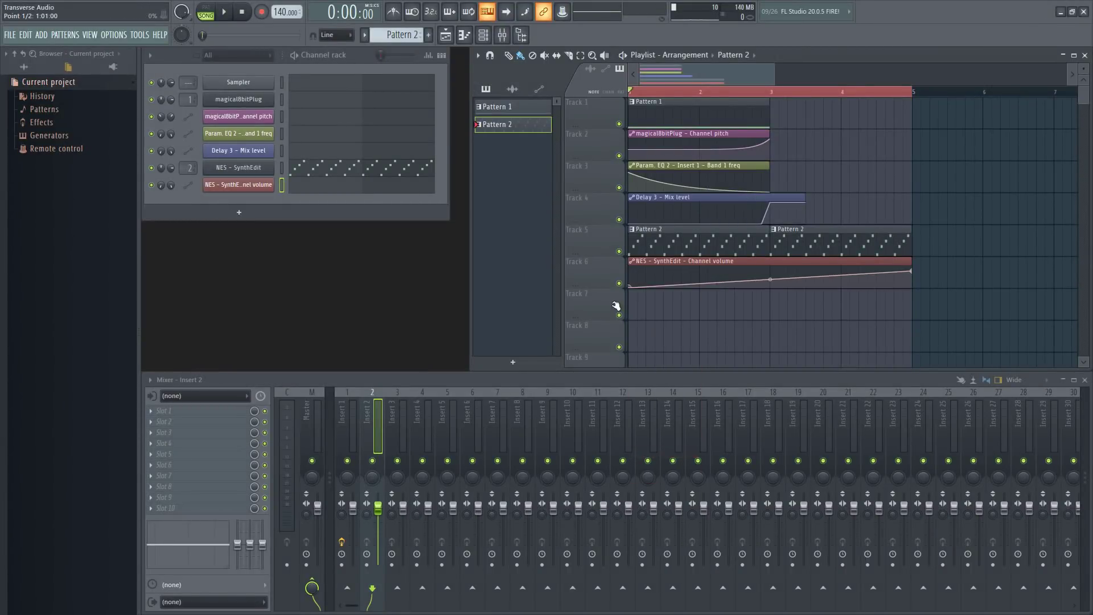
pyautogui.rightClick(702, 283)
pyautogui.moveTo(702, 282); pyautogui.dragTo(699, 291)
pyautogui.moveTo(770, 279); pyautogui.dragTo(770, 270)
pyautogui.rightClick(770, 271)
pyautogui.click(819, 466)
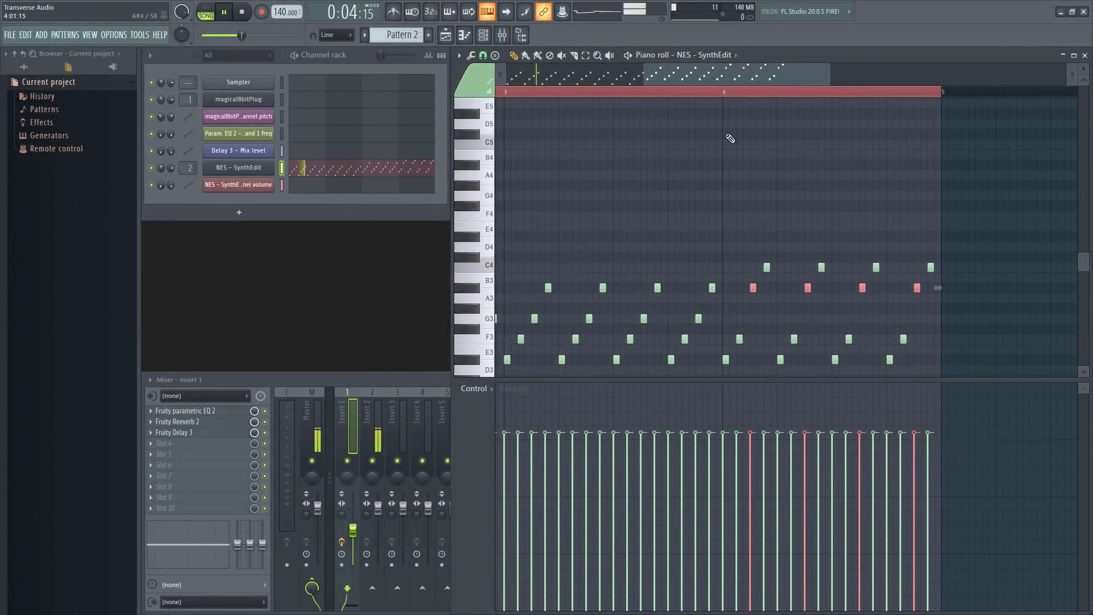
# Zoom the piano roll out so all four bars of the NES SynthEdit arpeggio show.
pyautogui.scroll(-2, 983, 243)
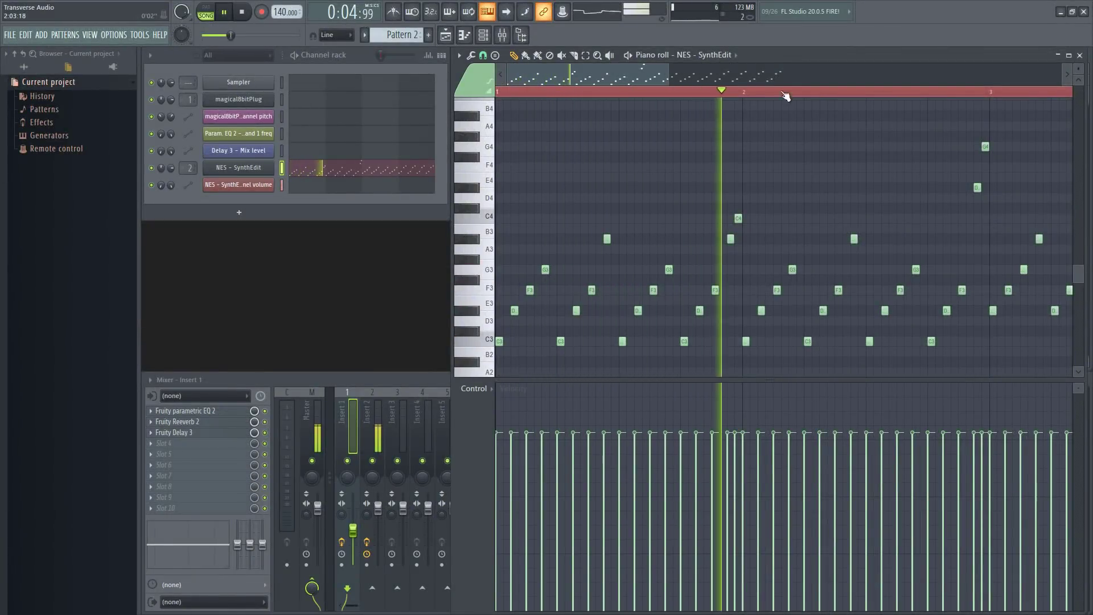
pyautogui.moveTo(665, 74); pyautogui.dragTo(736, 74)
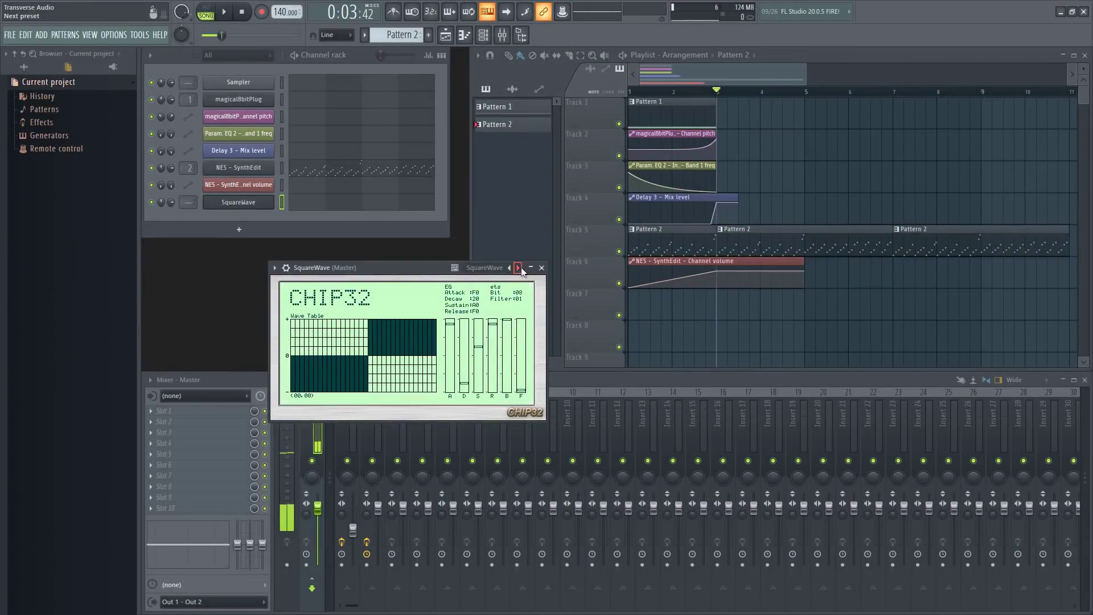
# Switch the CHIP32 preset to AsSinWave and stop playback.
pyautogui.click(518, 268)
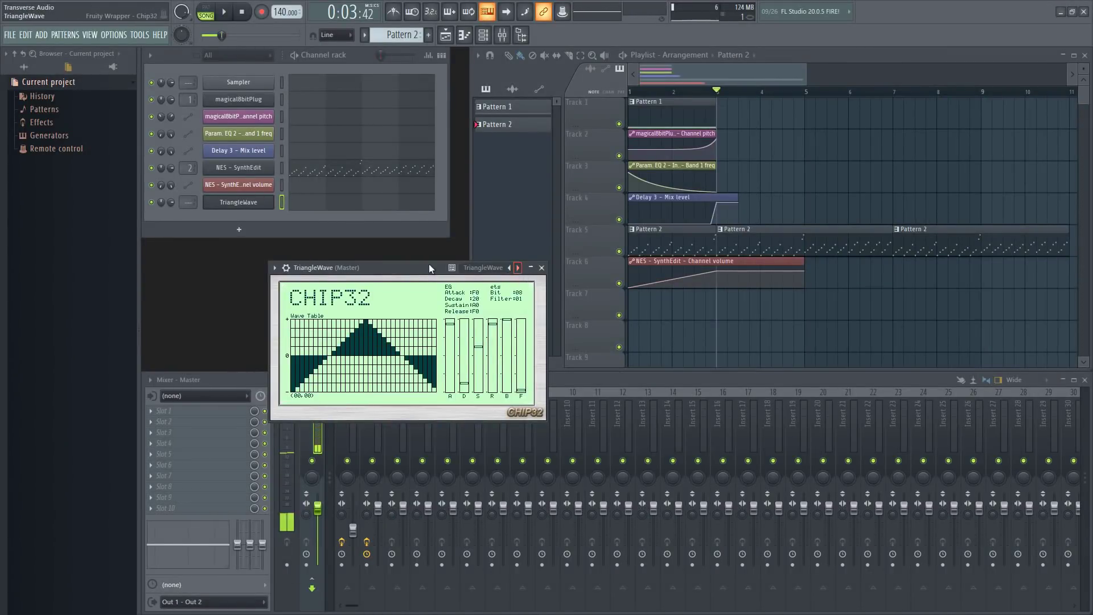
pyautogui.click(517, 268)
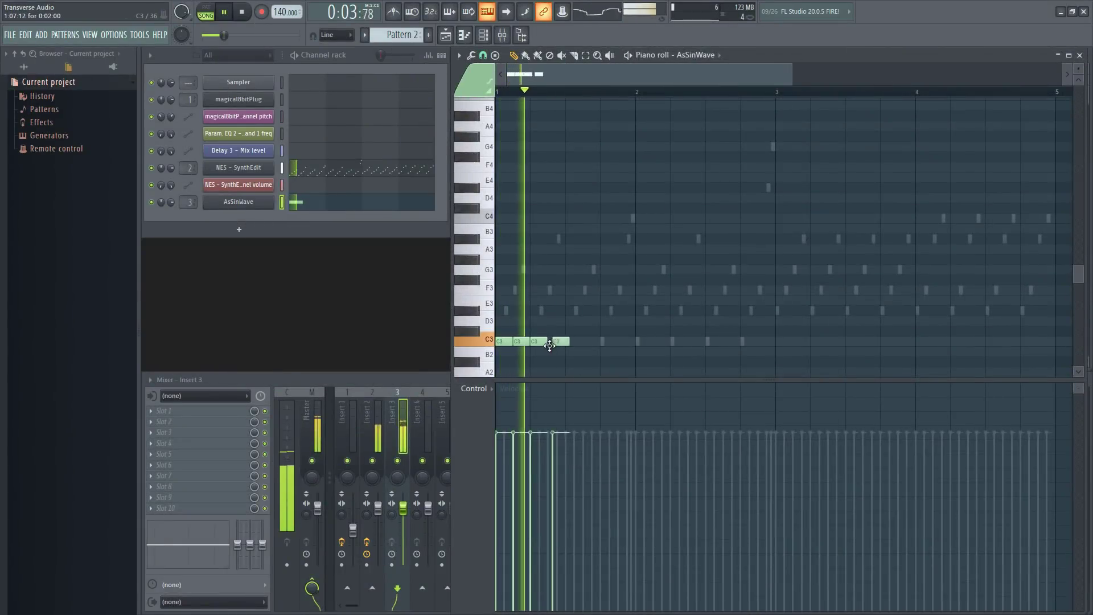
pyautogui.press('space')
# Duplicate the four C3 notes up to D#3 and set an automation point to 78% volume.
pyautogui.moveTo(605, 318); pyautogui.dragTo(503, 357)
pyautogui.hotkey('ctrl', 'b')
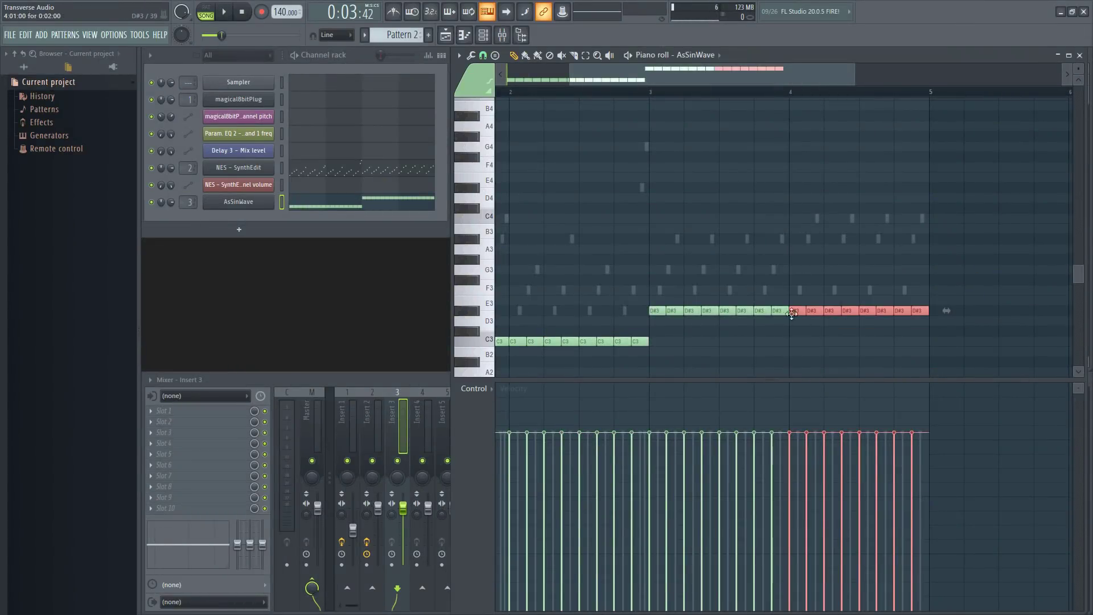
pyautogui.moveTo(791, 313); pyautogui.dragTo(791, 291)
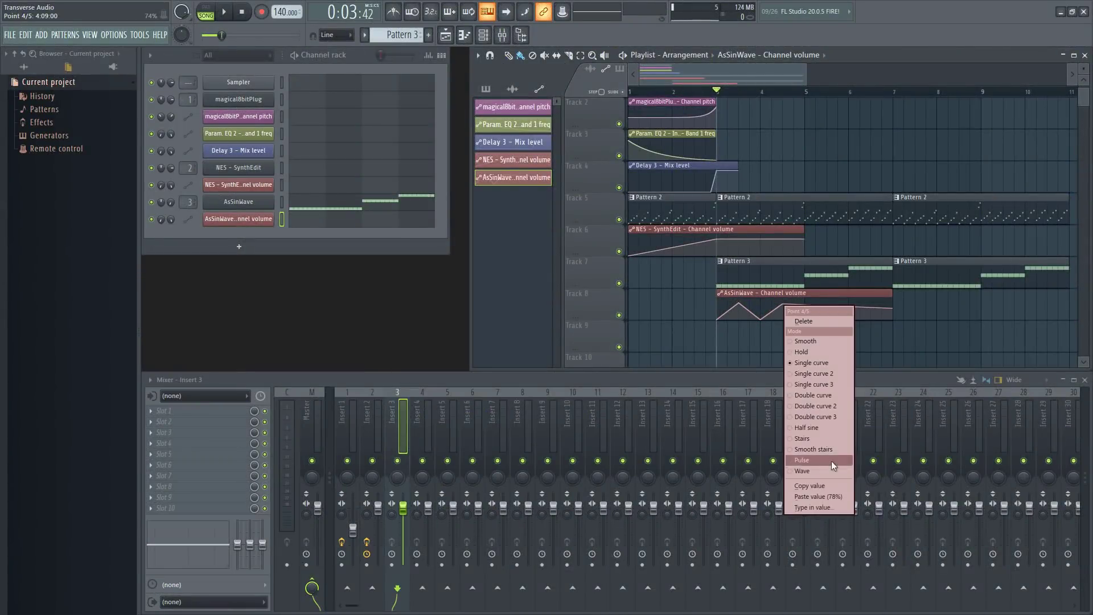
pyautogui.click(830, 496)
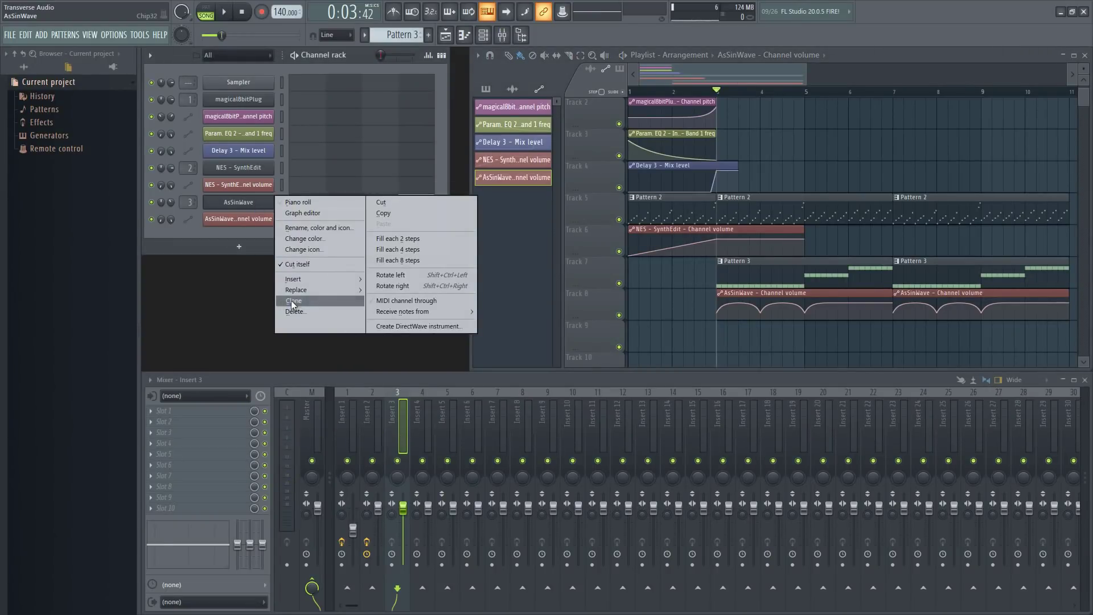
# Clone the AsSinWave channel for the SquareWave melody, move its G#3 note to G3, and replay.
pyautogui.click(293, 300)
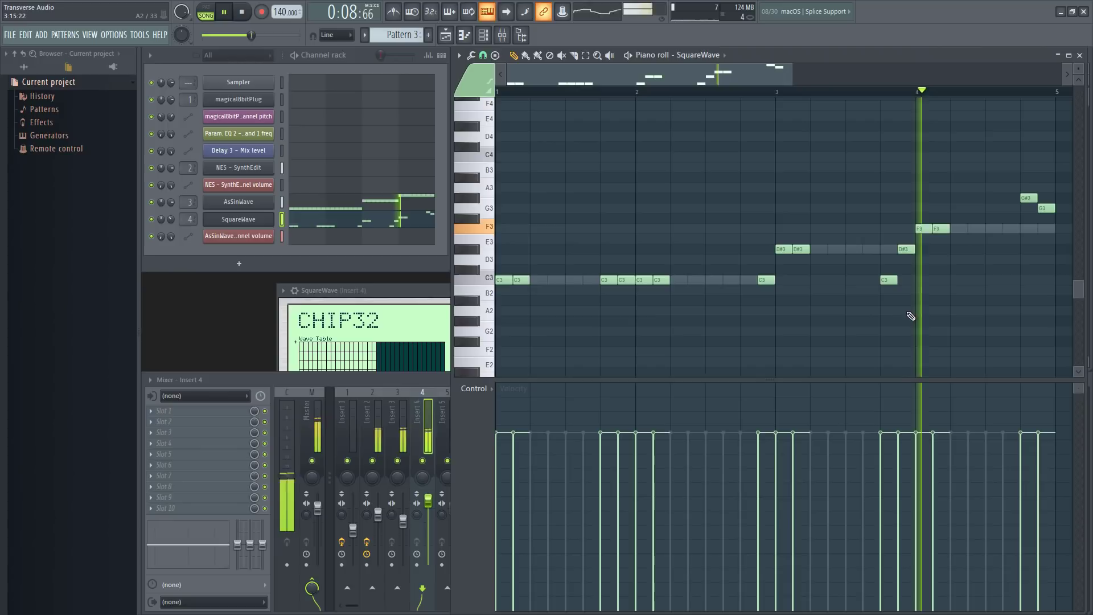
pyautogui.press('space')
pyautogui.moveTo(1026, 200); pyautogui.dragTo(1025, 214)
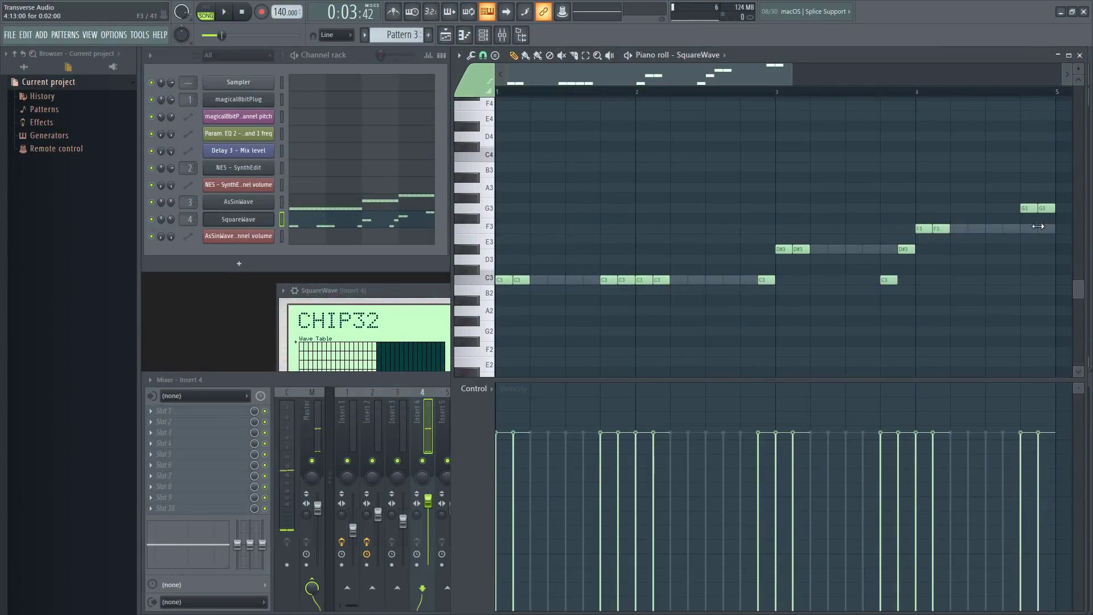
pyautogui.press('space')
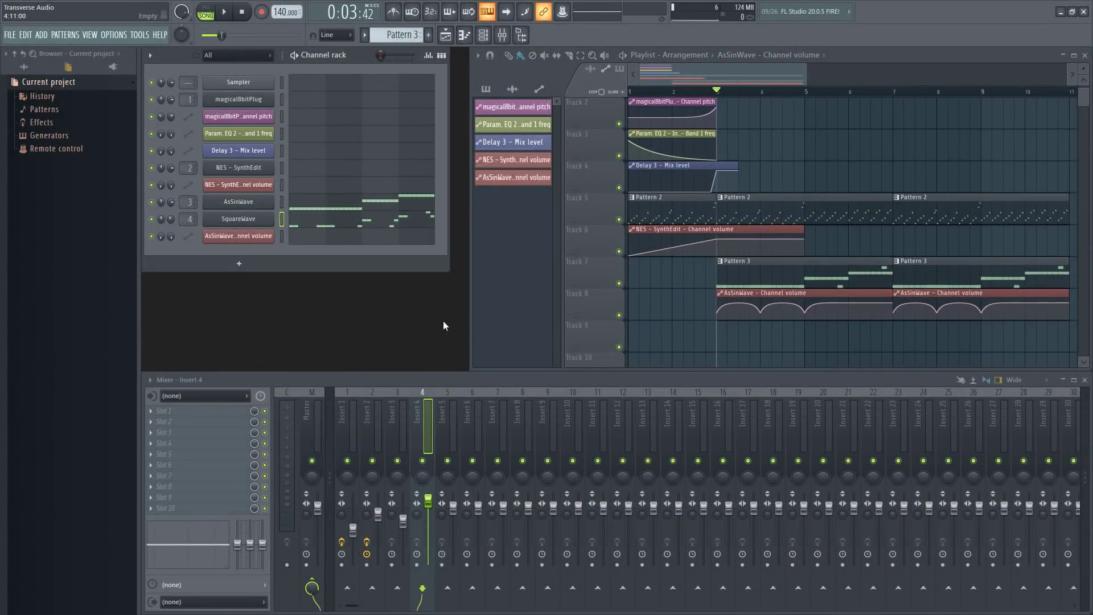
# Add a TAL NoiseMaker channel and load its DR 8bit Kick III FN preset.
pyautogui.click(238, 264)
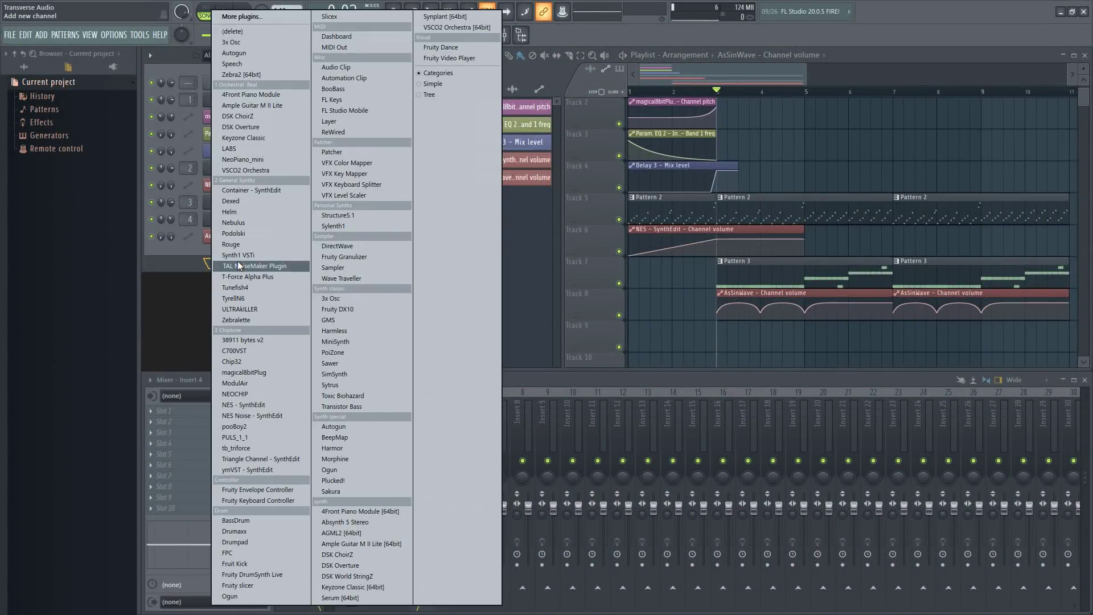
pyautogui.click(251, 266)
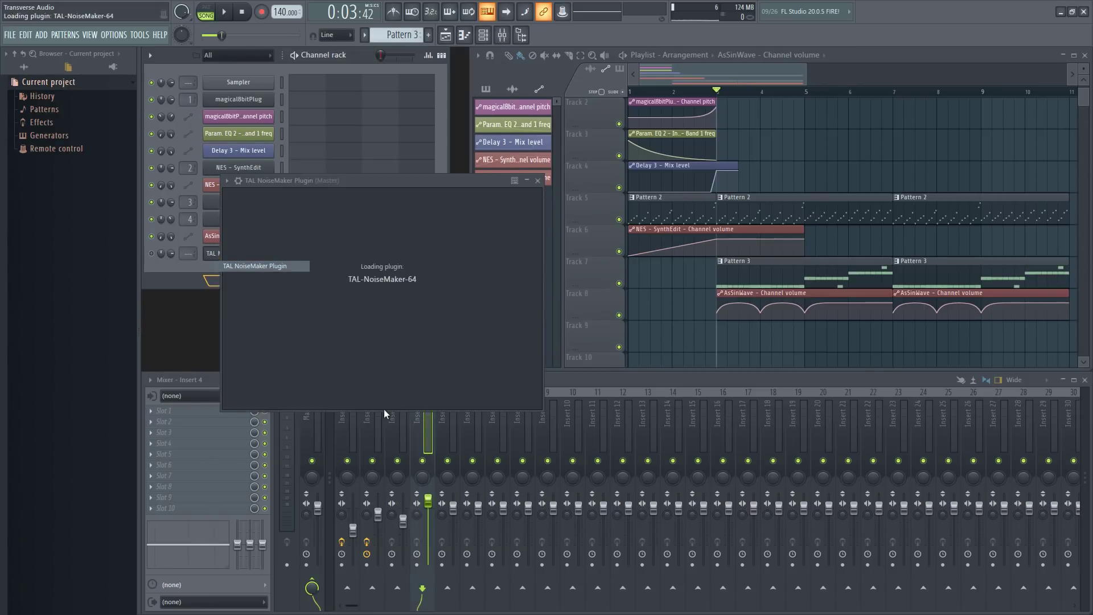
pyautogui.moveTo(476, 175); pyautogui.dragTo(478, 172)
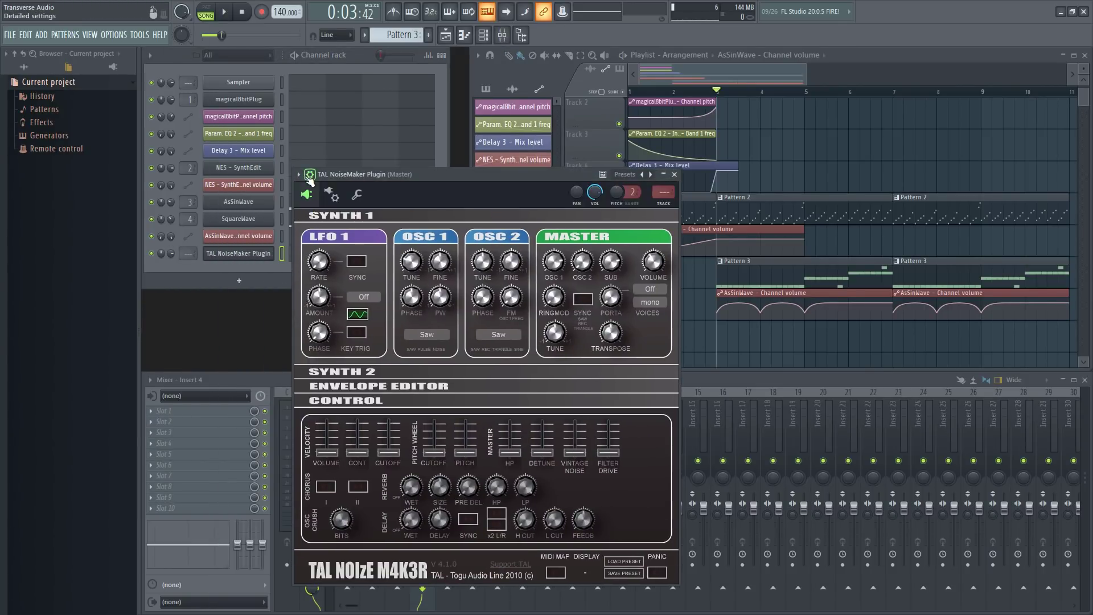
pyautogui.click(298, 175)
pyautogui.moveTo(324, 207)
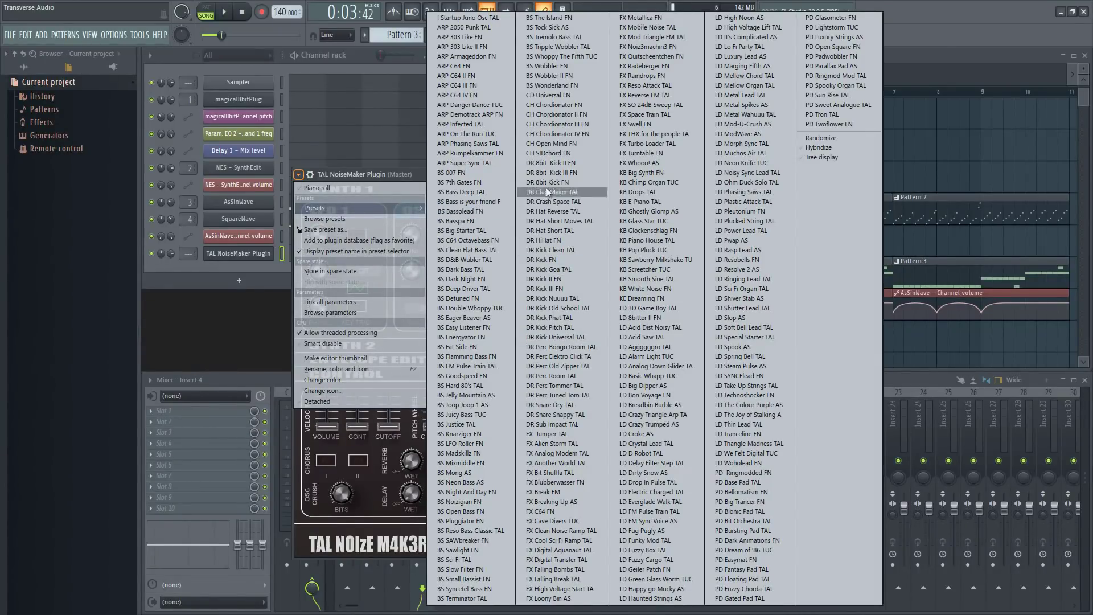
pyautogui.click(567, 165)
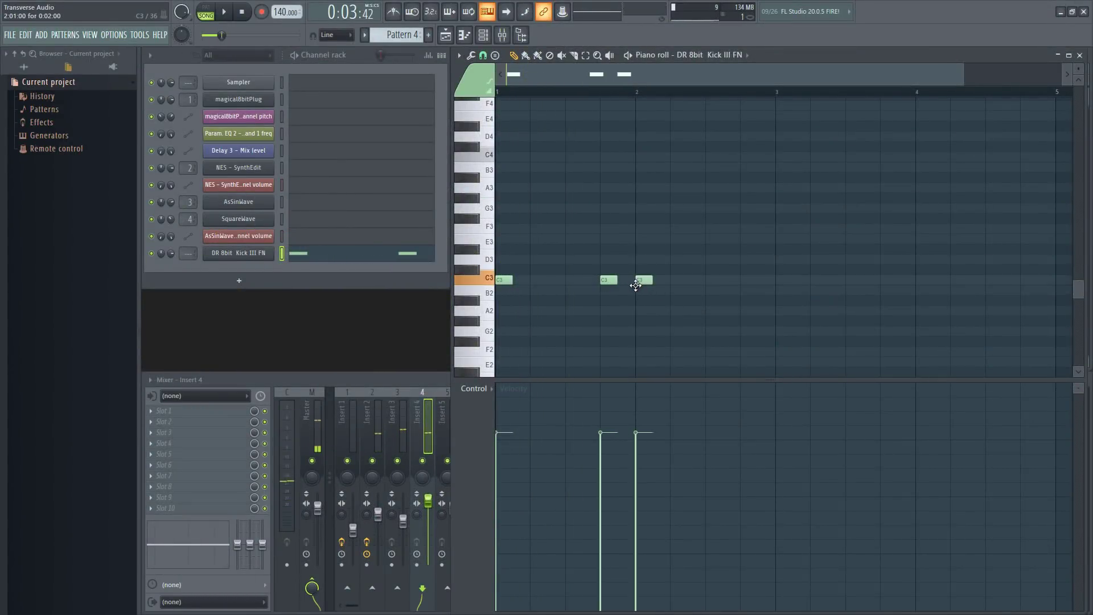
# Add another C3 kick note and two C3 clap hits in Pattern 4.
pyautogui.press('space')
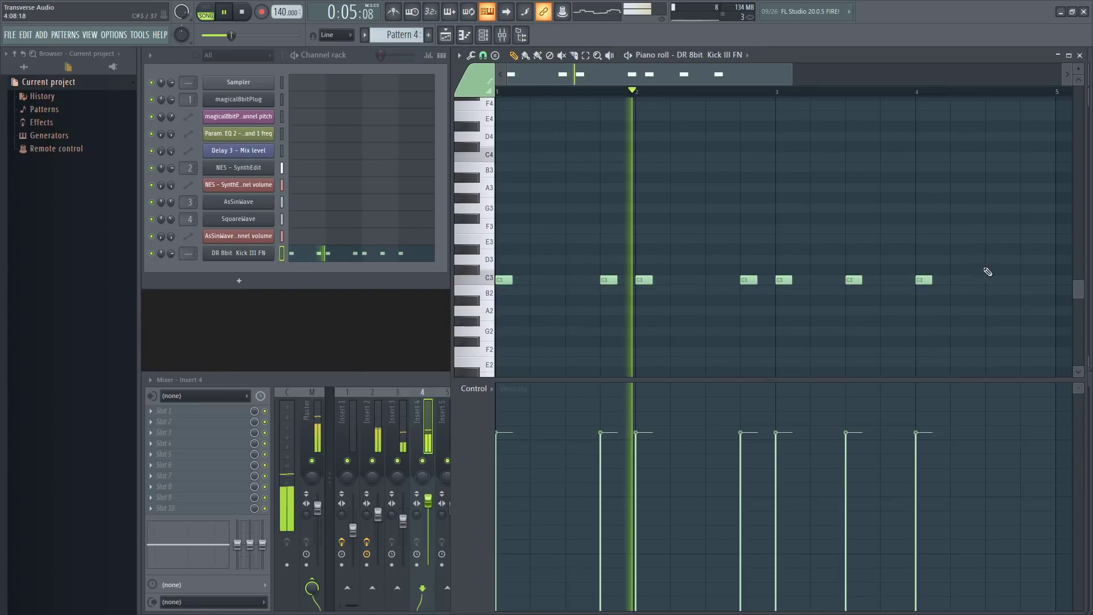
pyautogui.click(990, 280)
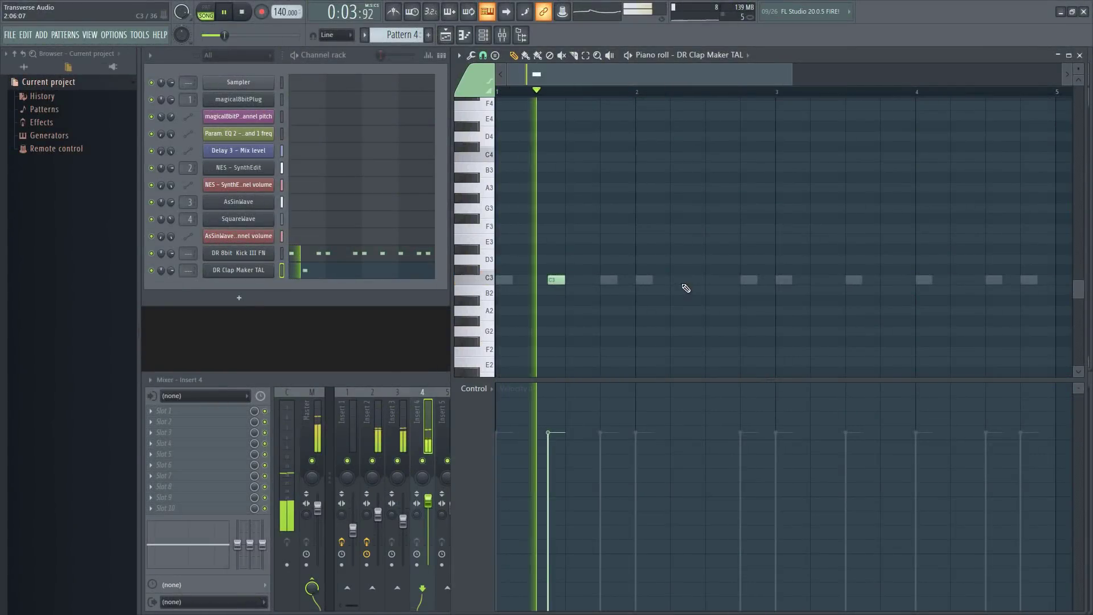
pyautogui.click(609, 279)
pyautogui.click(700, 280)
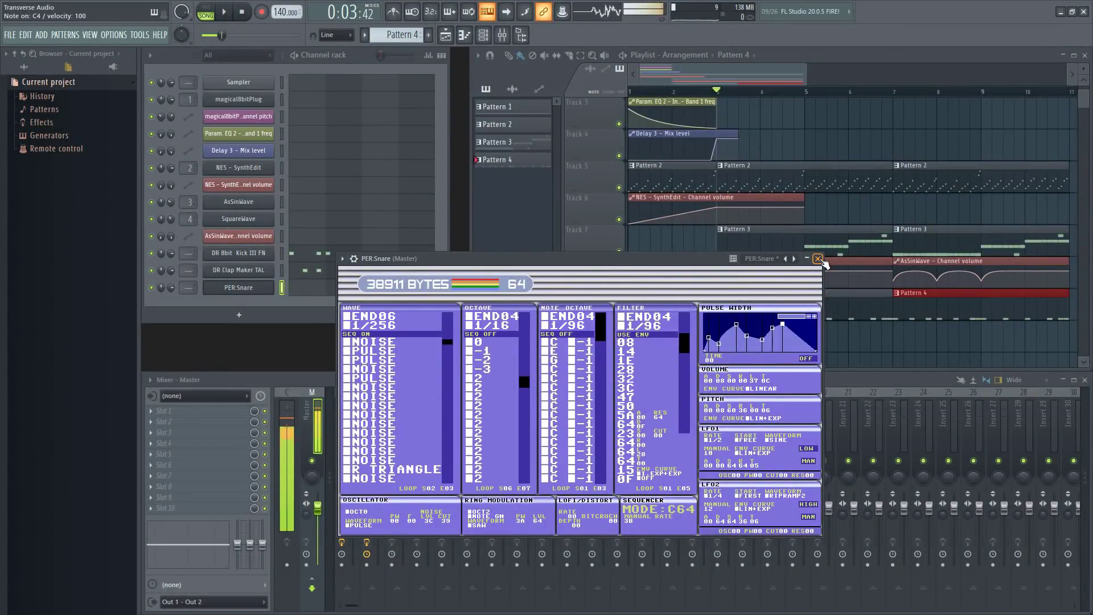
# Close the PER:Snare window, open its notes, and play Pattern 4 to hear the snare.
pyautogui.click(819, 259)
pyautogui.click(314, 286)
pyautogui.press('space')
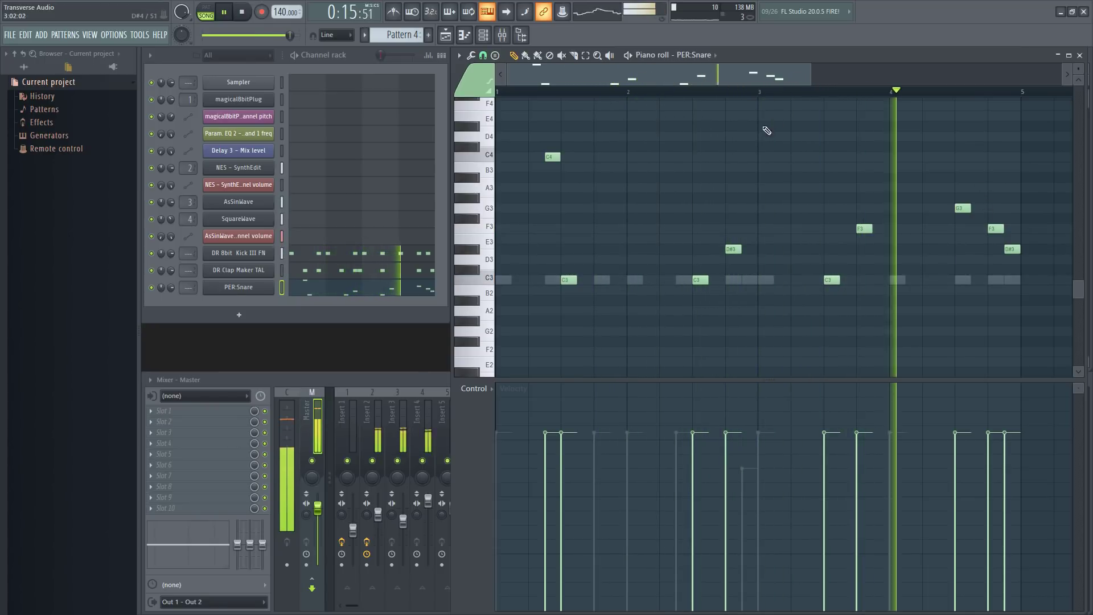
pyautogui.press('space')
pyautogui.scroll(3, 188, 253)
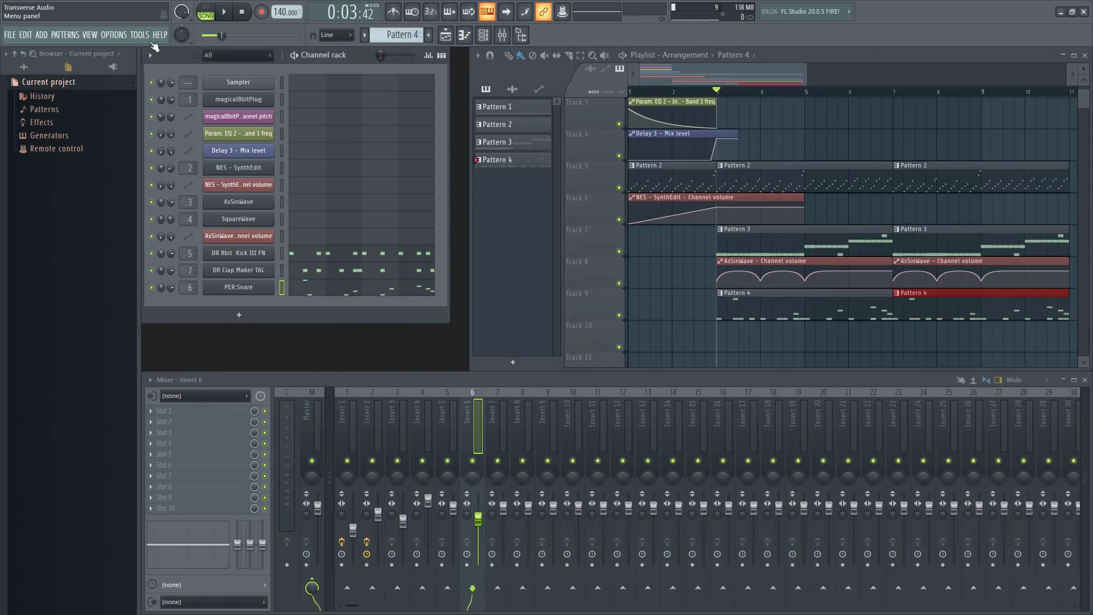
# Sort the channel rack by mixer track number.
pyautogui.click(151, 56)
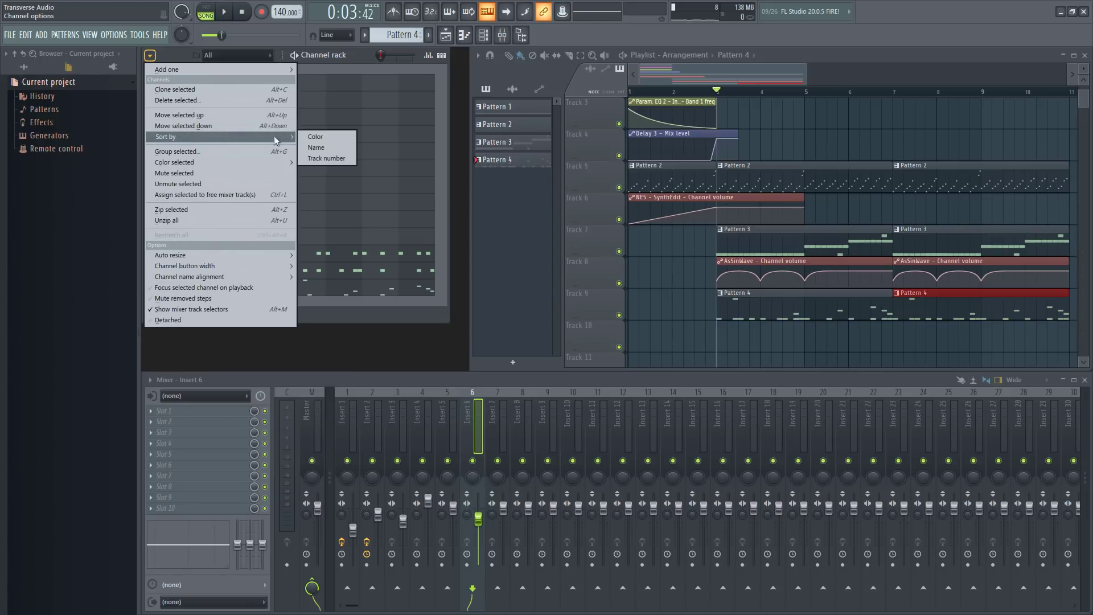
pyautogui.click(329, 158)
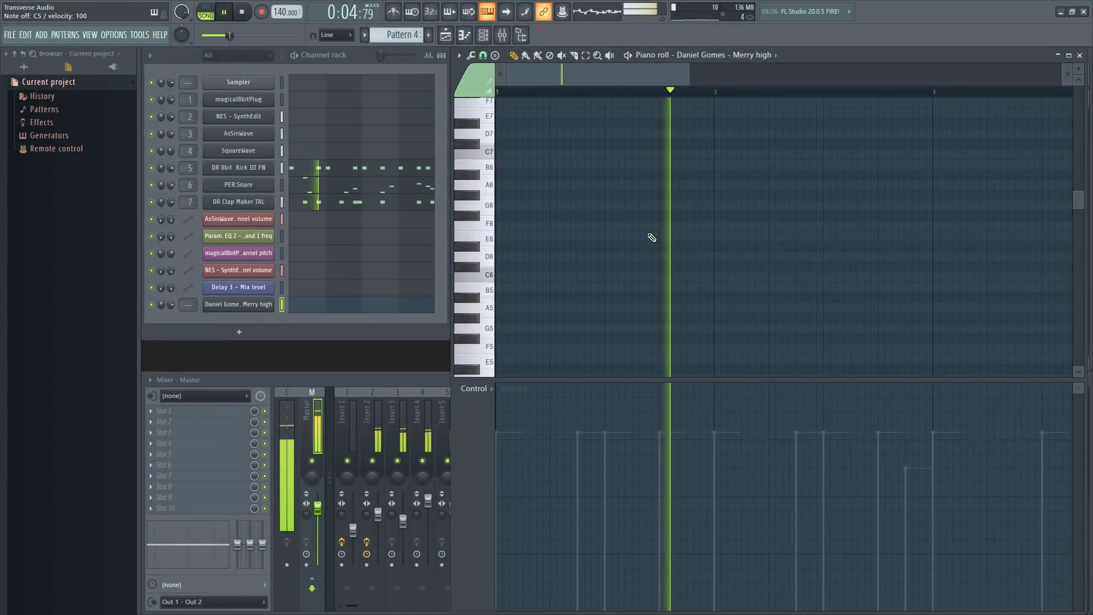
# Play back the Merry high C5–G4 lead melody and scroll through bars 2–3.
pyautogui.press('space')
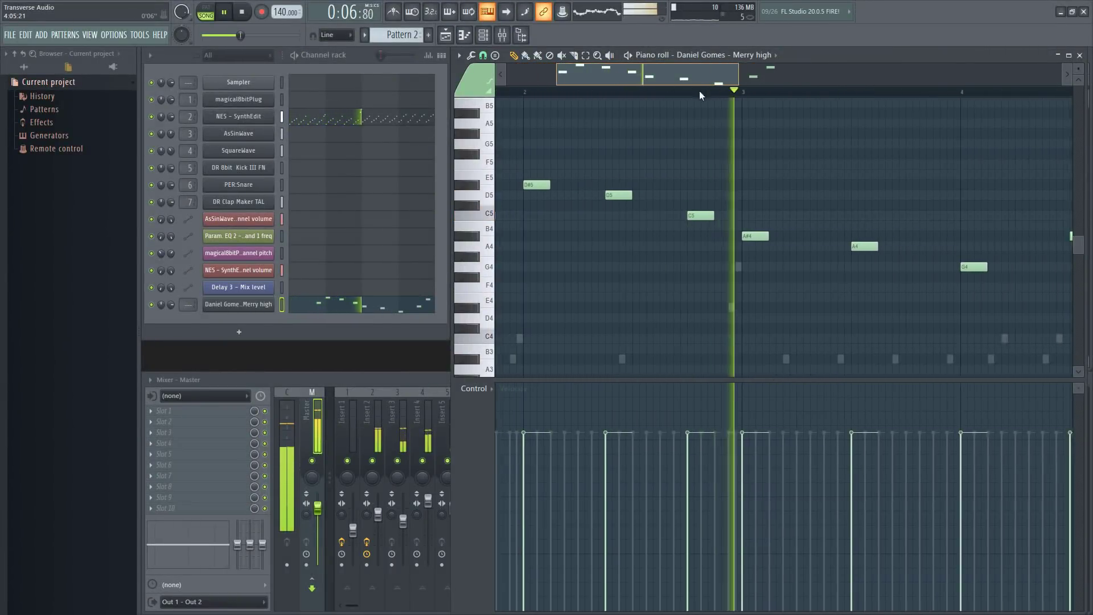
pyautogui.moveTo(699, 90); pyautogui.dragTo(777, 94)
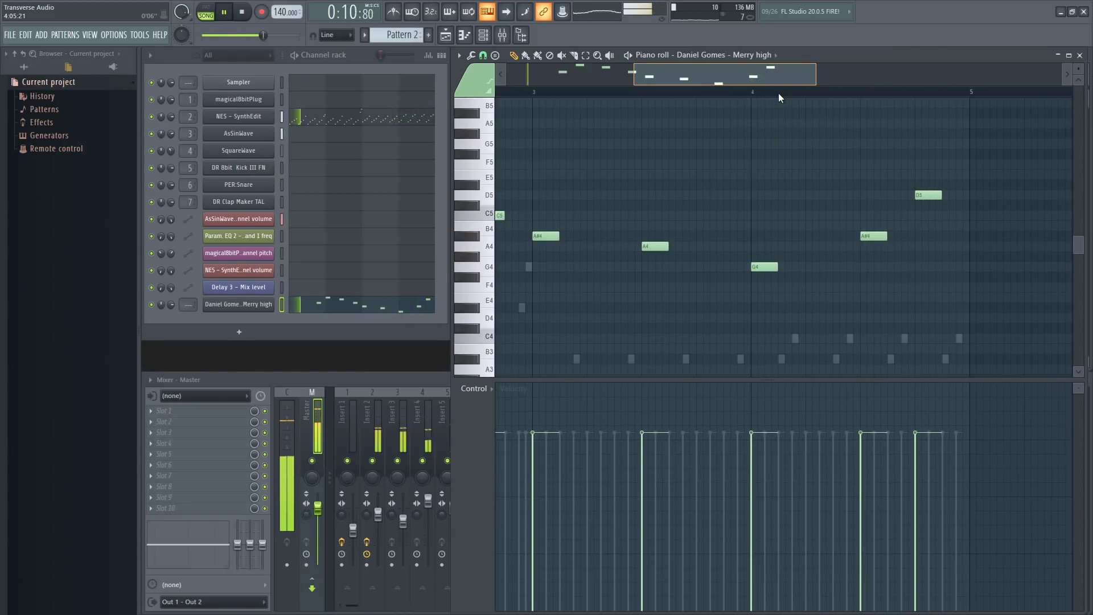
pyautogui.press('space')
pyautogui.moveTo(784, 74); pyautogui.dragTo(699, 61)
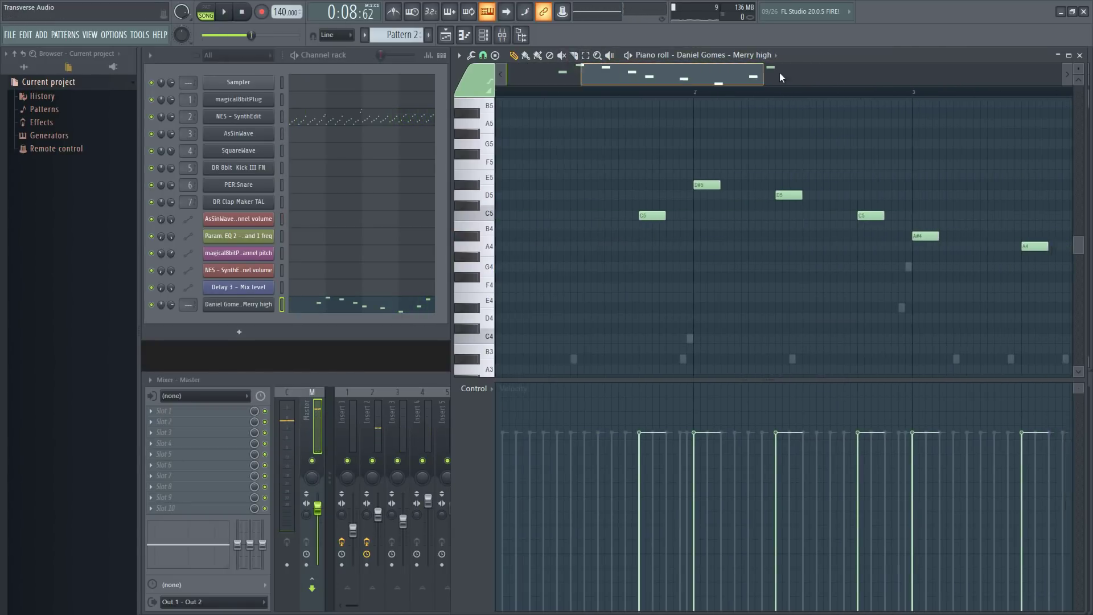
pyautogui.moveTo(780, 77); pyautogui.dragTo(912, 74)
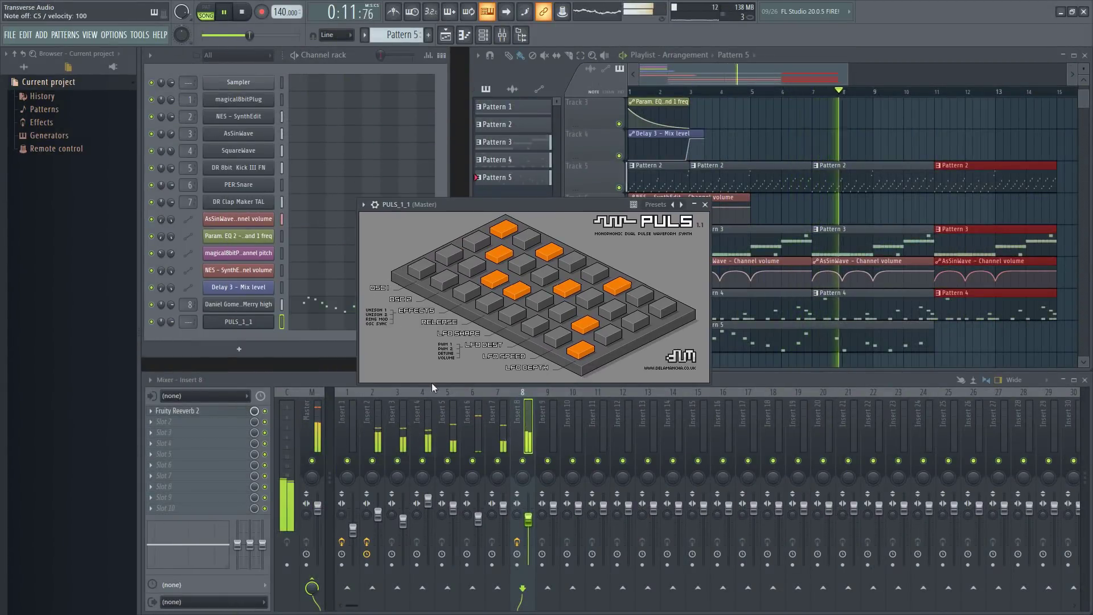
# Route PULS_1_1 to mixer track 9 and select its G4 and F4 notes.
pyautogui.moveTo(187, 321); pyautogui.dragTo(189, 310)
pyautogui.moveTo(255, 35); pyautogui.dragTo(264, 35)
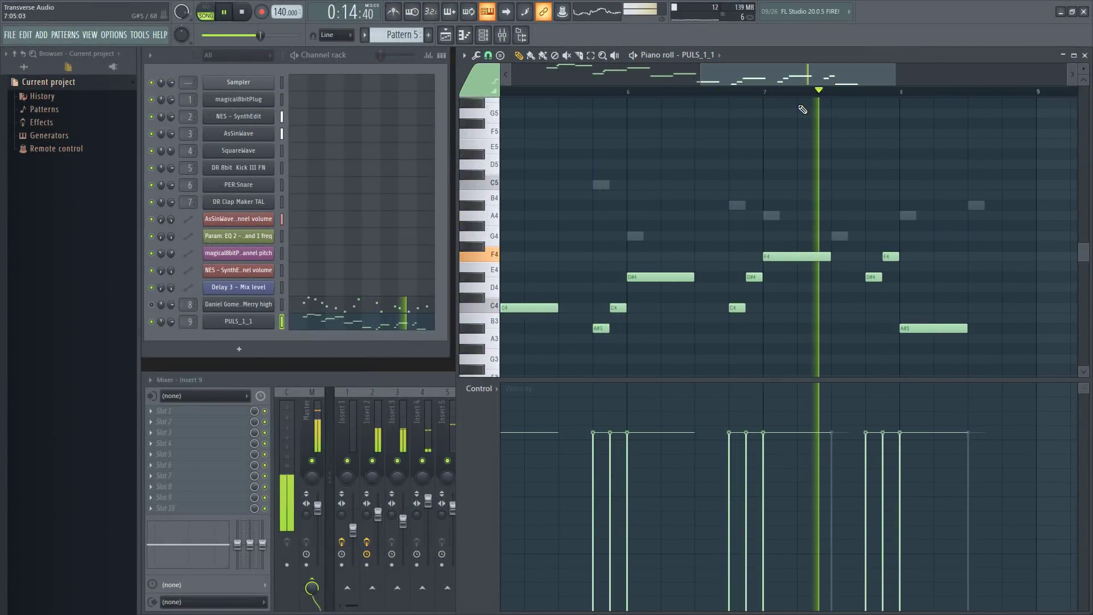
pyautogui.press('space')
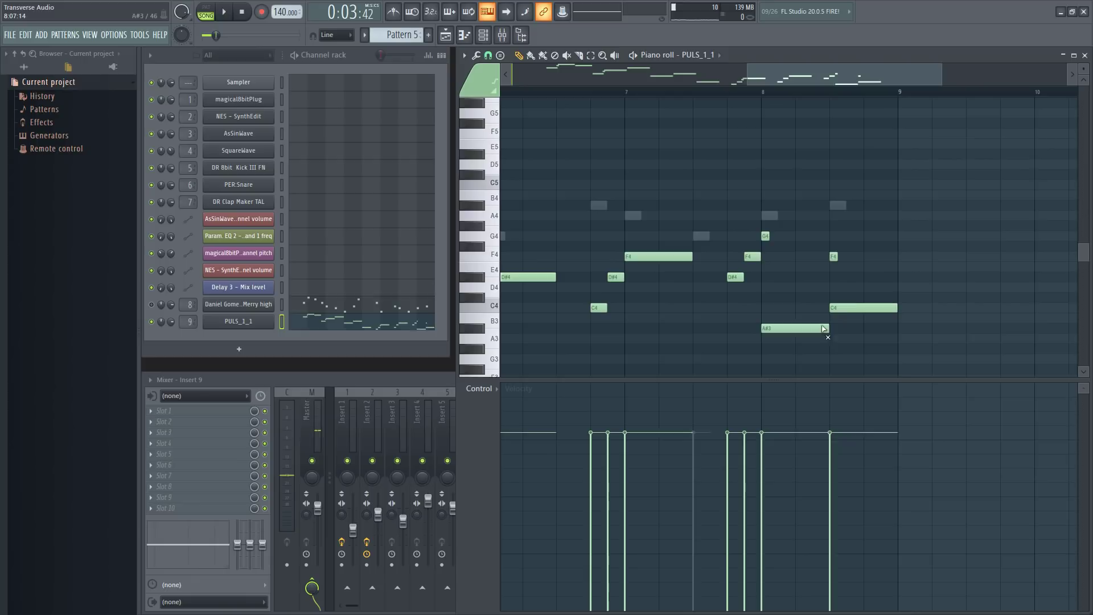
pyautogui.moveTo(872, 260); pyautogui.dragTo(871, 260)
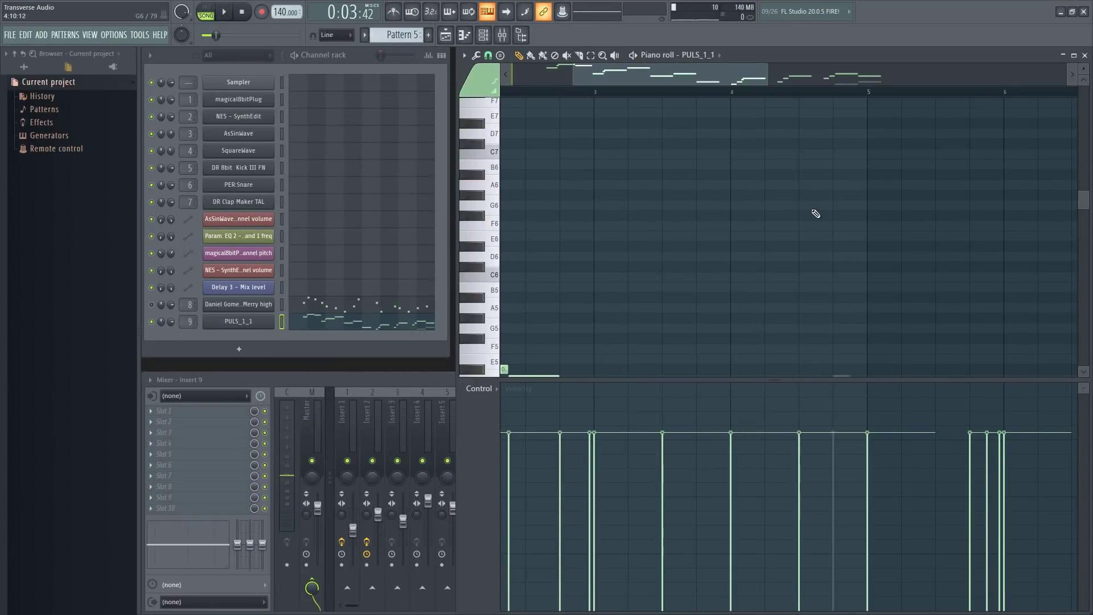
# Select the melody notes, then the high C#7–D7 notes, in the piano roll.
pyautogui.scroll(2, 857, 213)
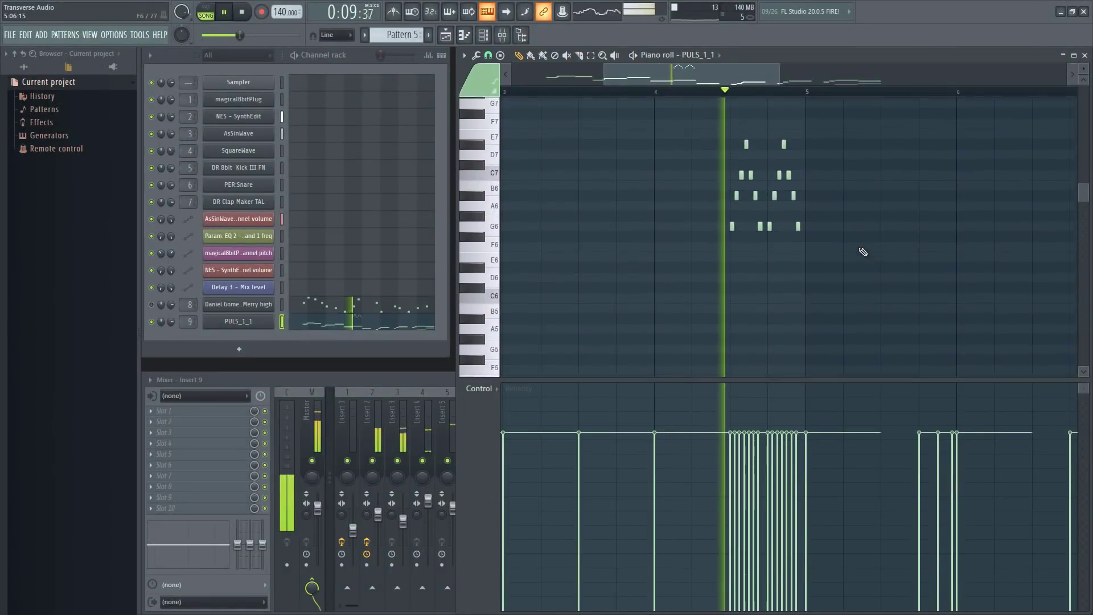
pyautogui.scroll(2, 871, 245)
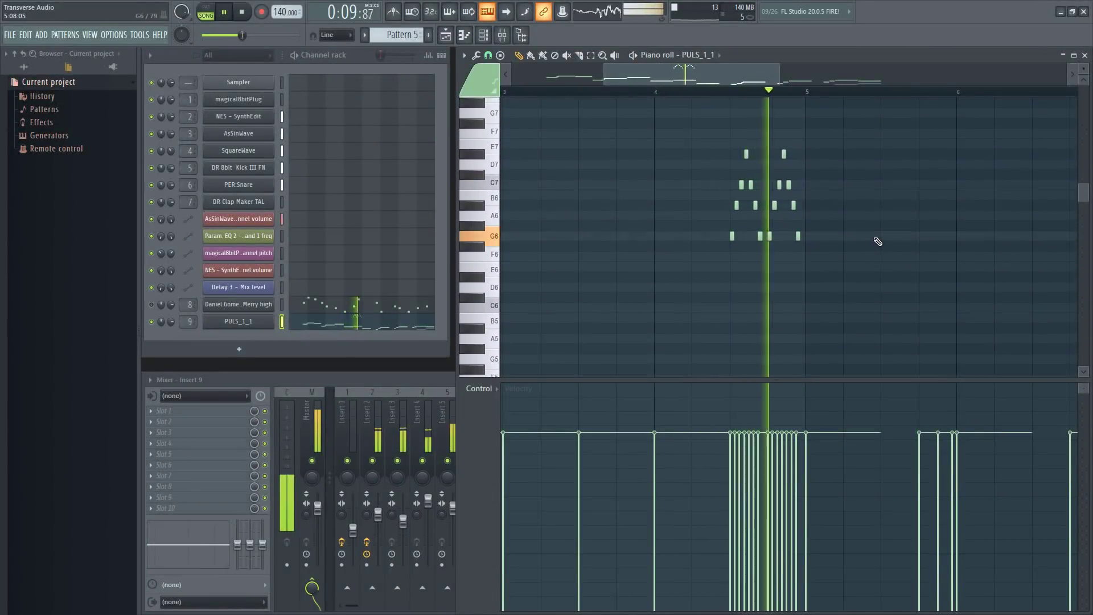
pyautogui.scroll(4, 763, 279)
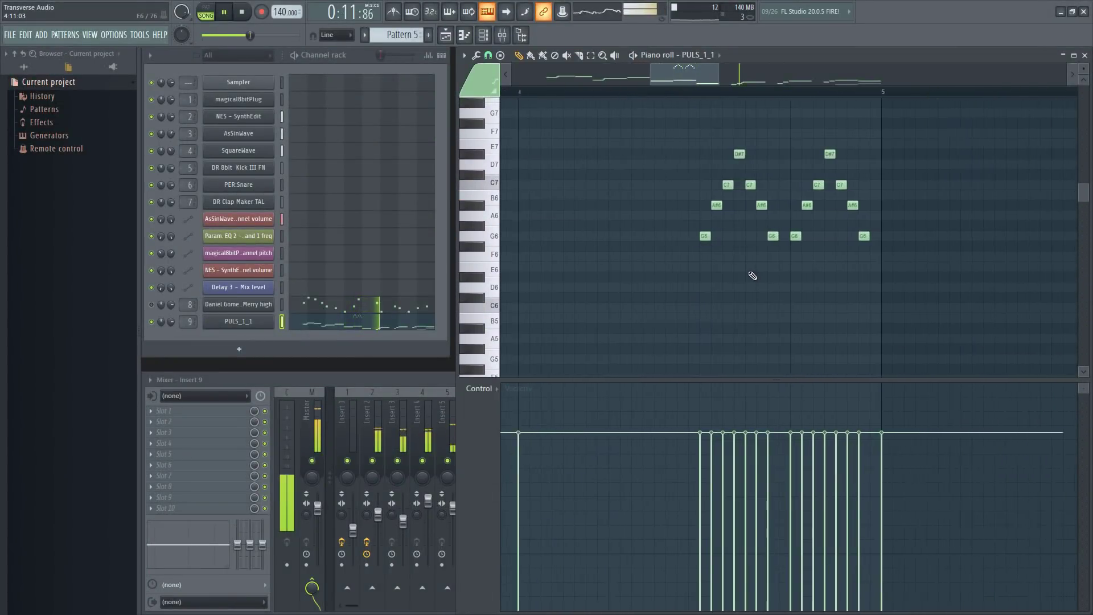
pyautogui.moveTo(663, 139); pyautogui.dragTo(990, 270)
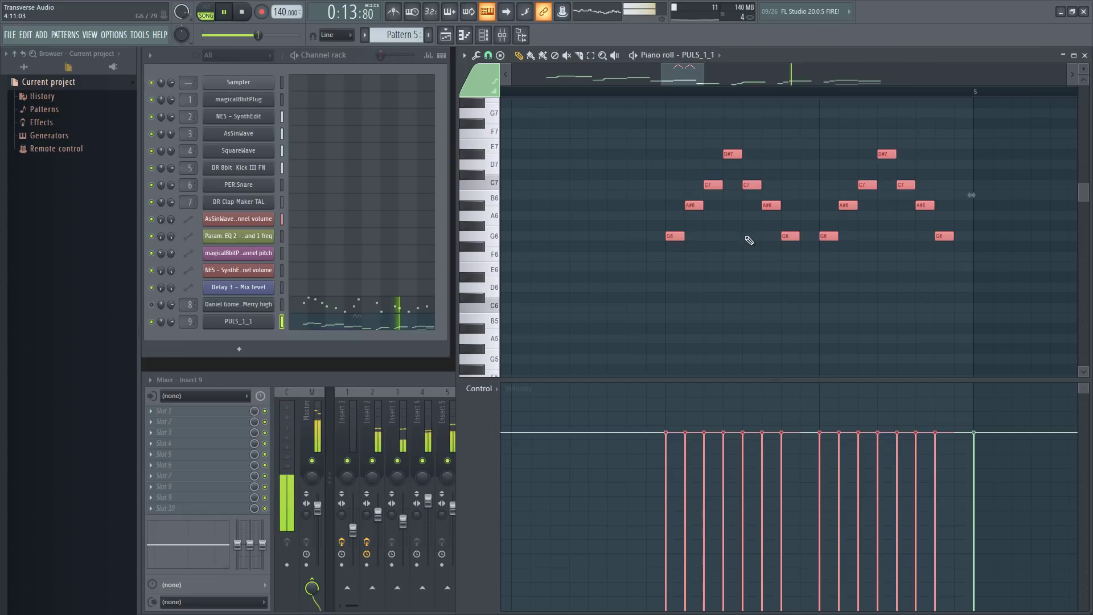
pyautogui.moveTo(674, 161); pyautogui.dragTo(708, 181)
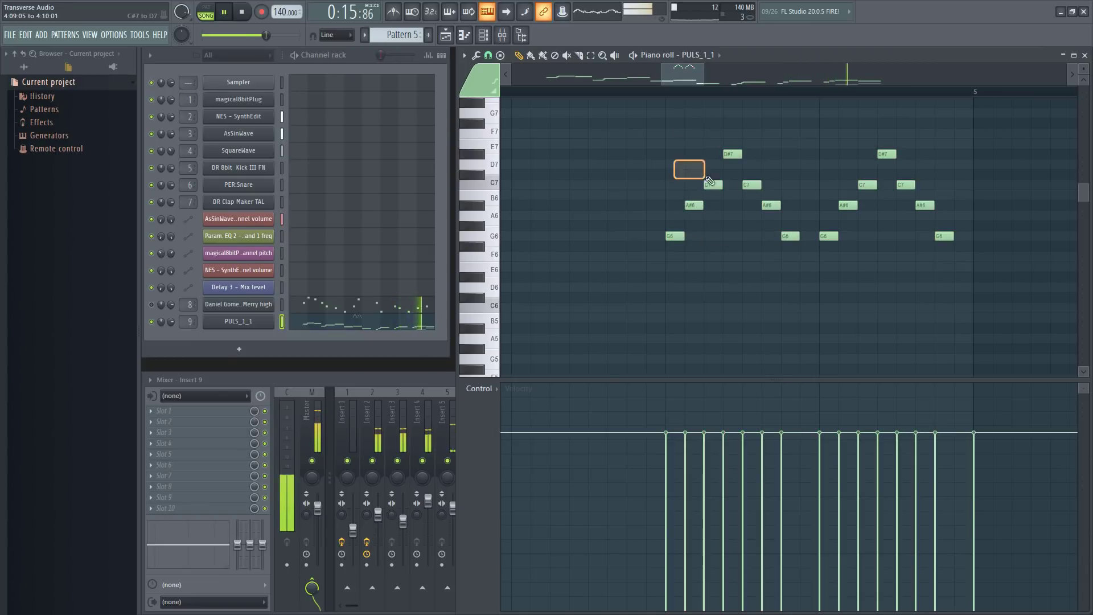
# Play the octave bass pattern and close its piano roll.
pyautogui.scroll(6, 691, 205)
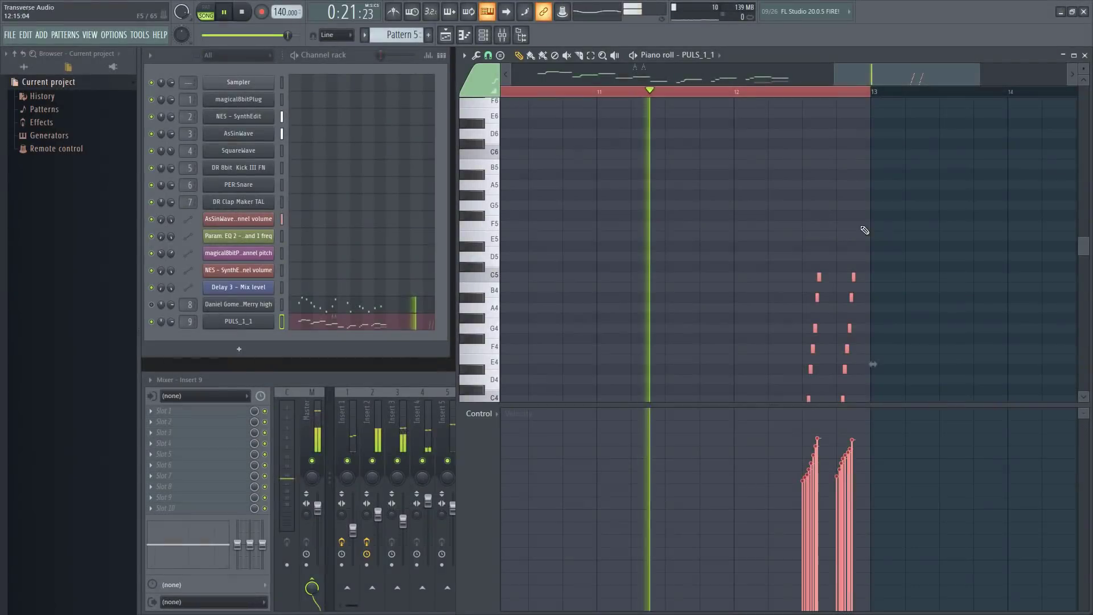
pyautogui.scroll(-5, 967, 238)
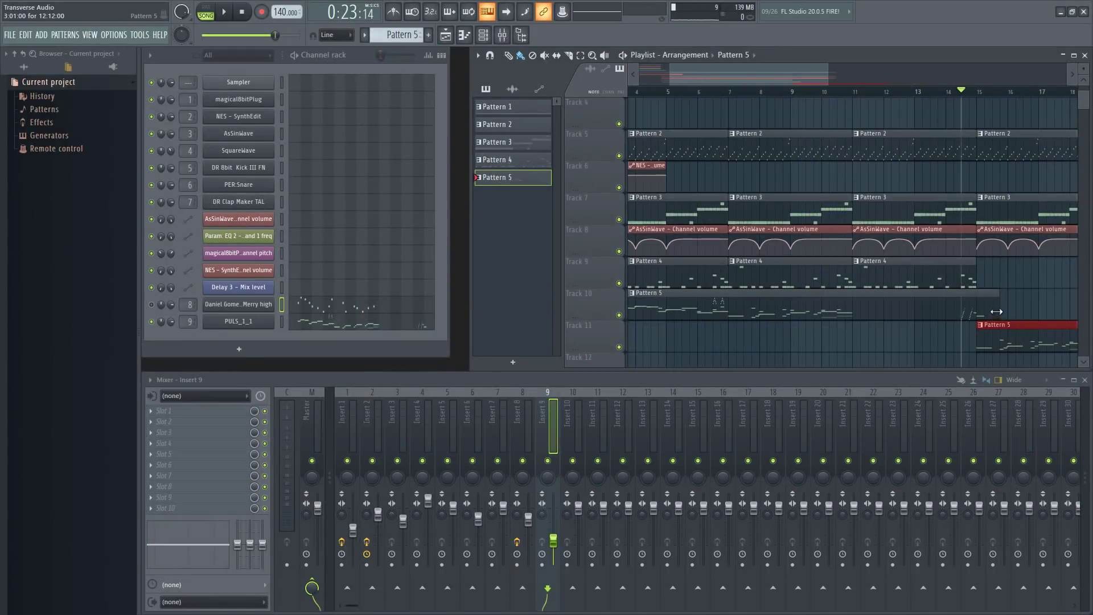
pyautogui.moveTo(996, 312); pyautogui.dragTo(980, 311)
pyautogui.press('space')
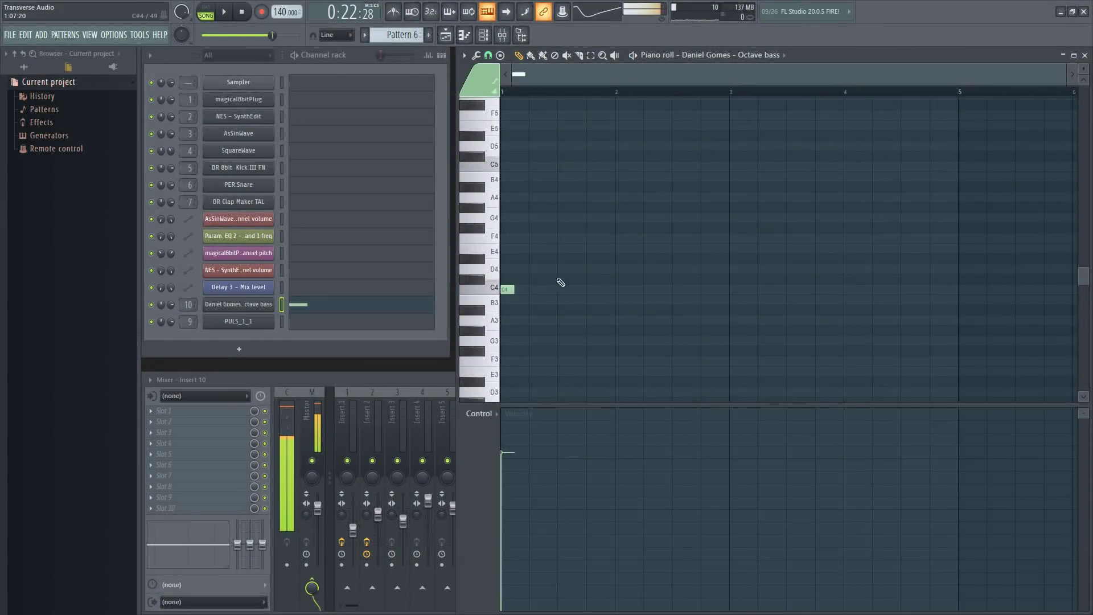
pyautogui.click(1085, 55)
pyautogui.scroll(-1, 744, 312)
# Close the Fruity Delay 3 window and paint repeating Pattern 6 clips along Track 11 from bar 1.
pyautogui.click(660, 304)
pyautogui.click(636, 303)
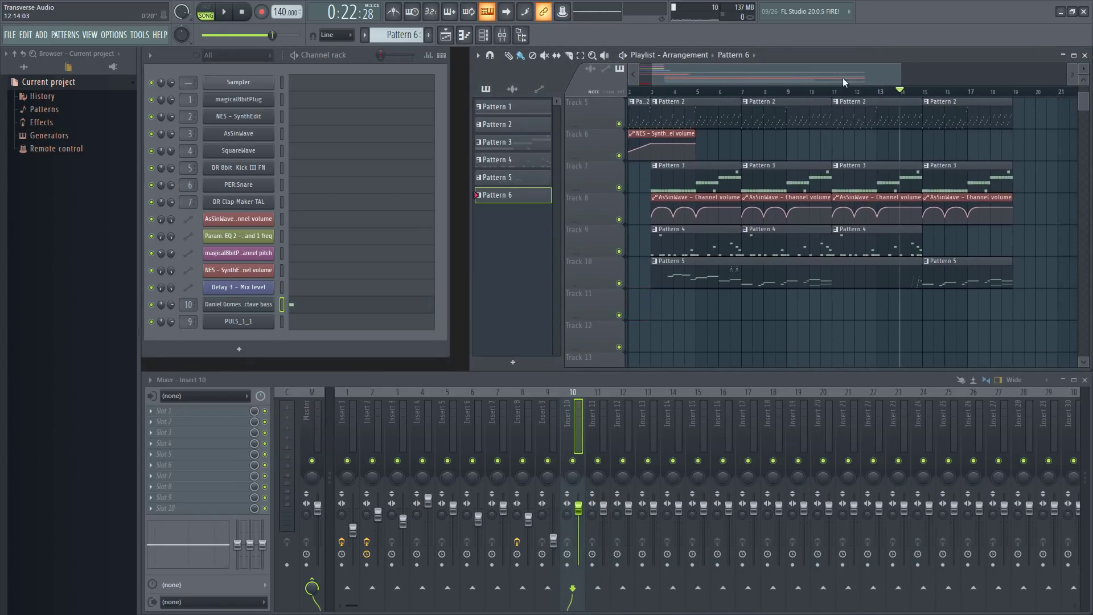
pyautogui.press('space')
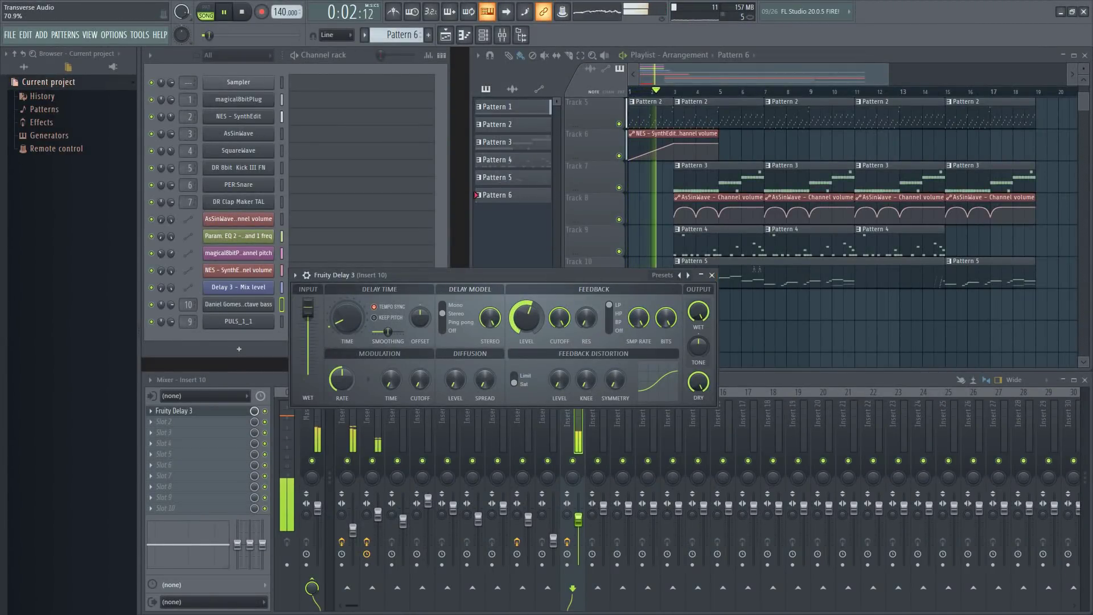
pyautogui.press('space')
pyautogui.click(711, 276)
pyautogui.click(634, 302)
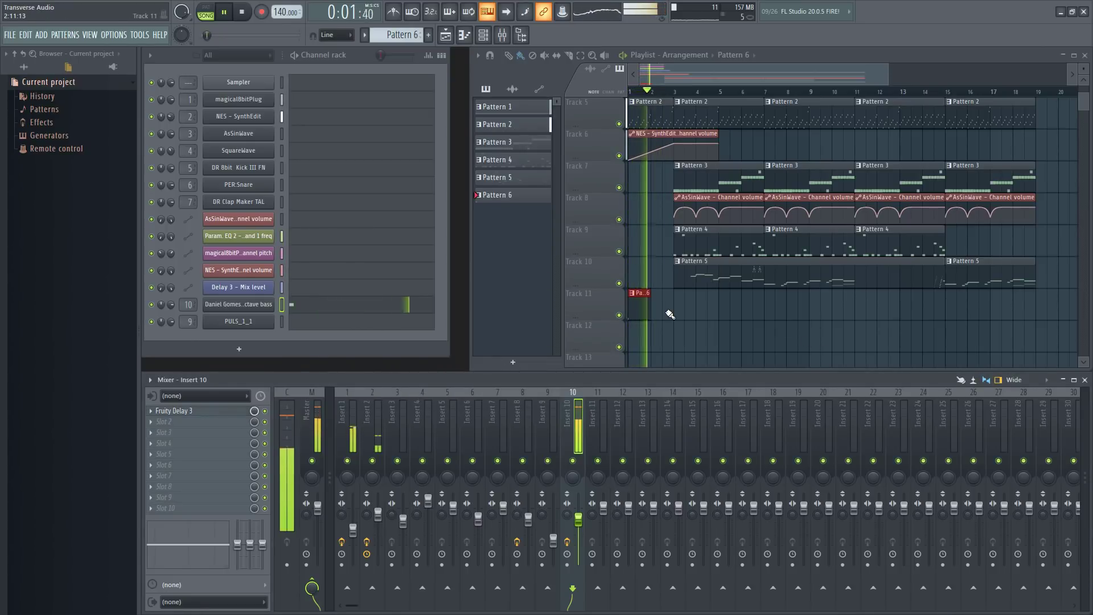
pyautogui.click(679, 309)
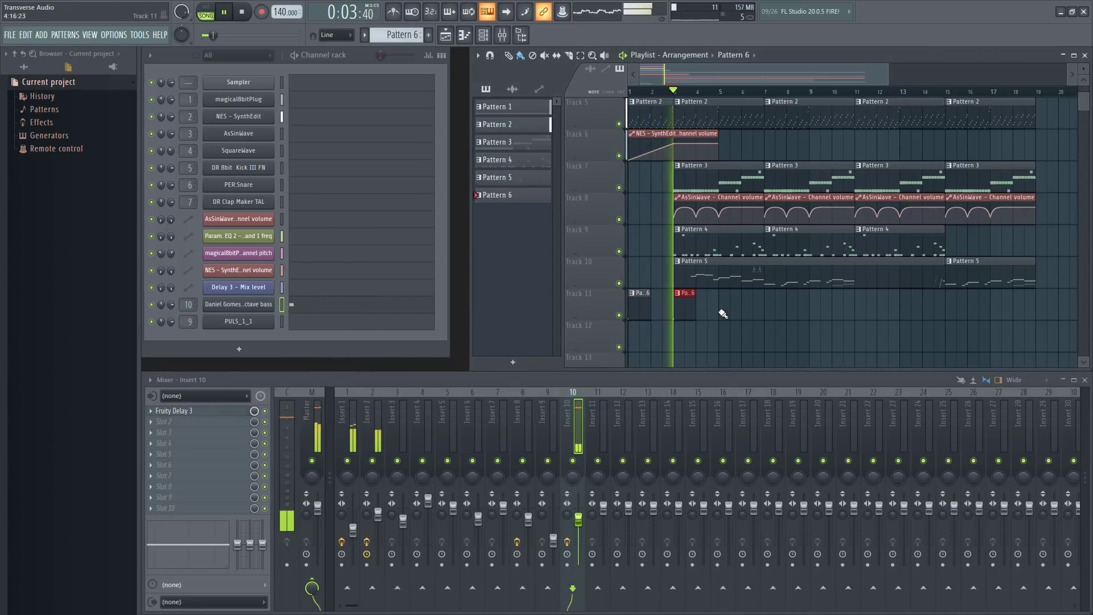
pyautogui.moveTo(727, 310); pyautogui.dragTo(805, 316)
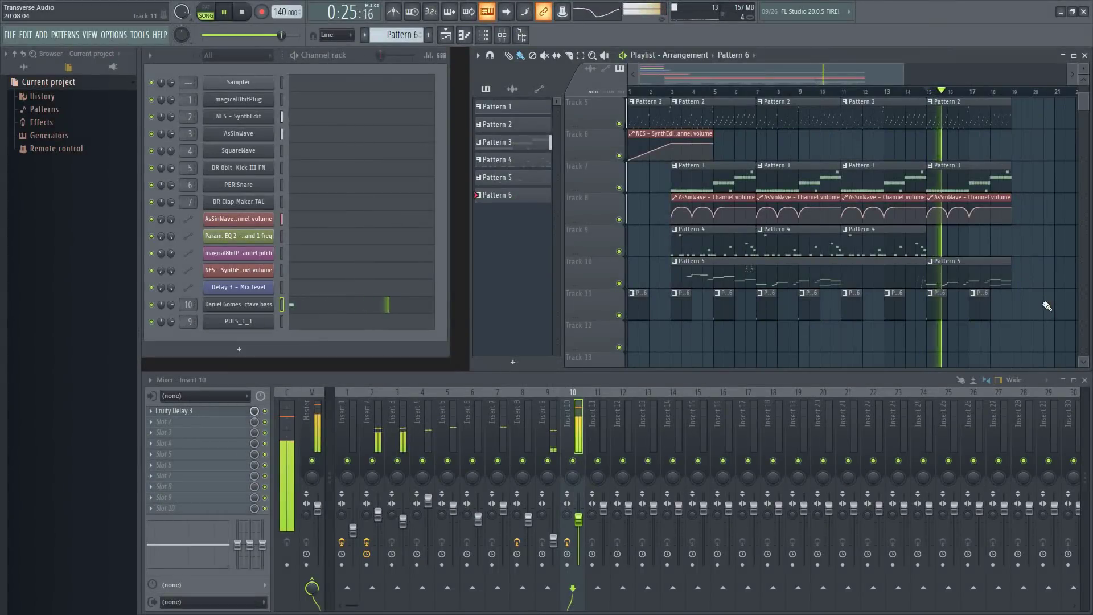
# Make the second Pattern 5 clip on Track 10 a unique pattern, then stop playback.
pyautogui.click(929, 261)
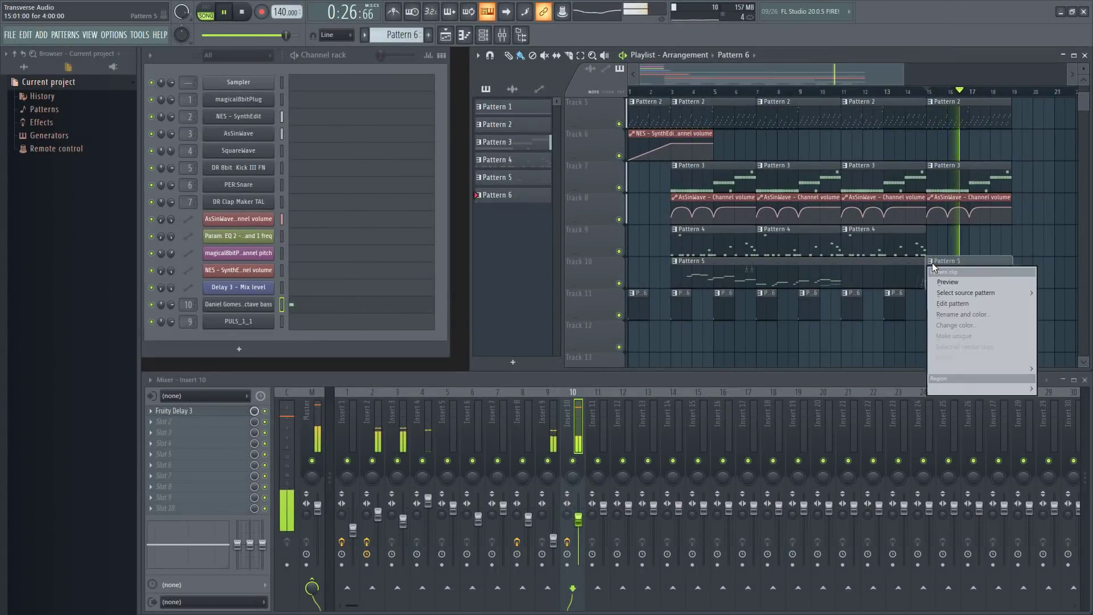
pyautogui.click(968, 336)
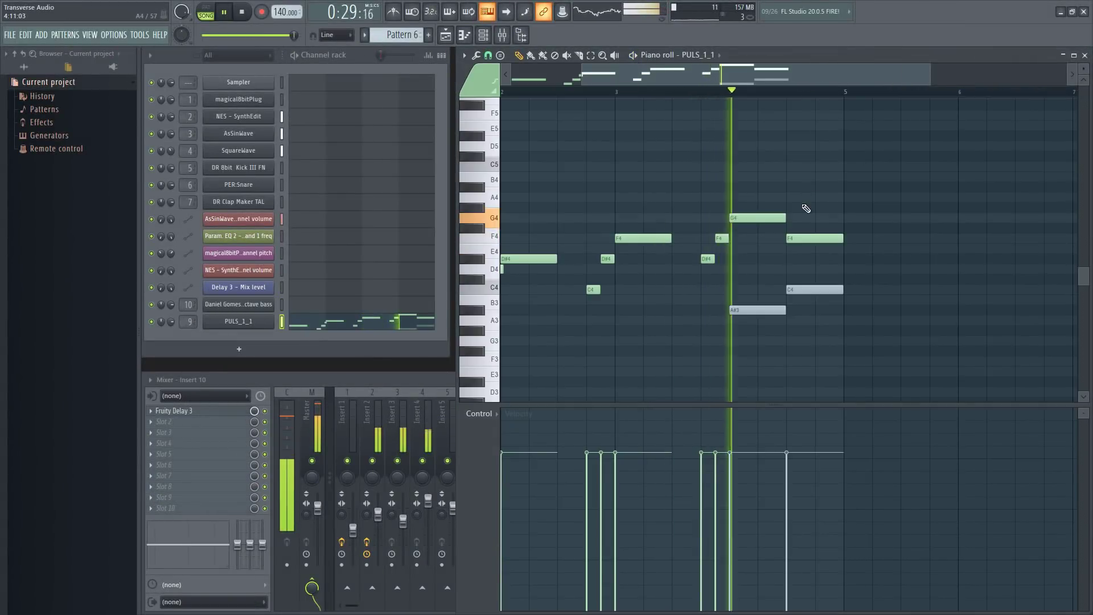
pyautogui.press('space')
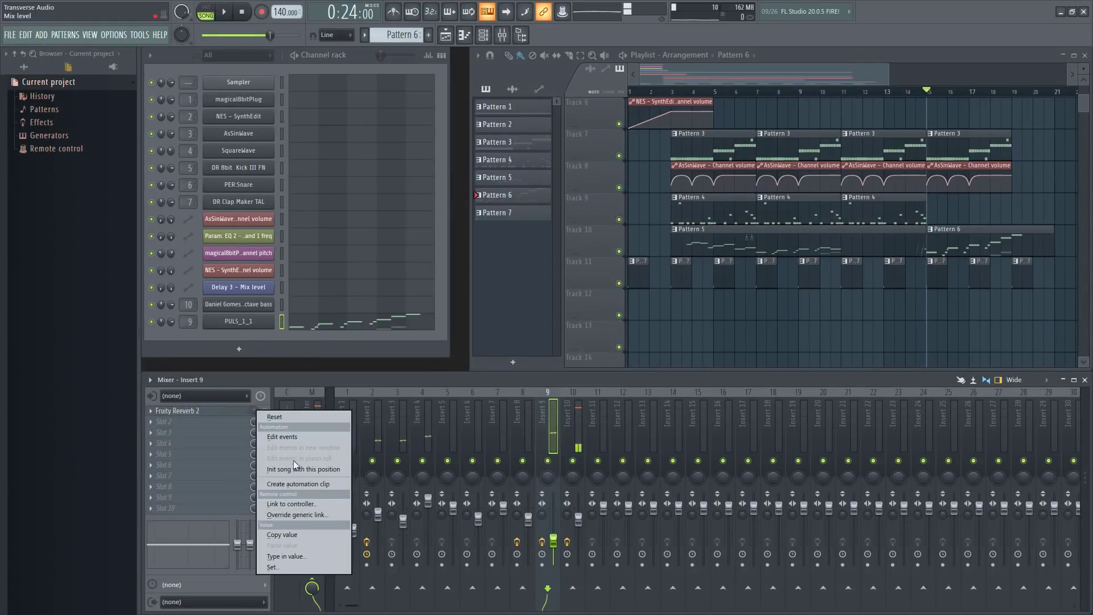
# Create a Reeverb 2 Mix level automation clip, shorten it, and move it later on Track 12.
pyautogui.click(301, 483)
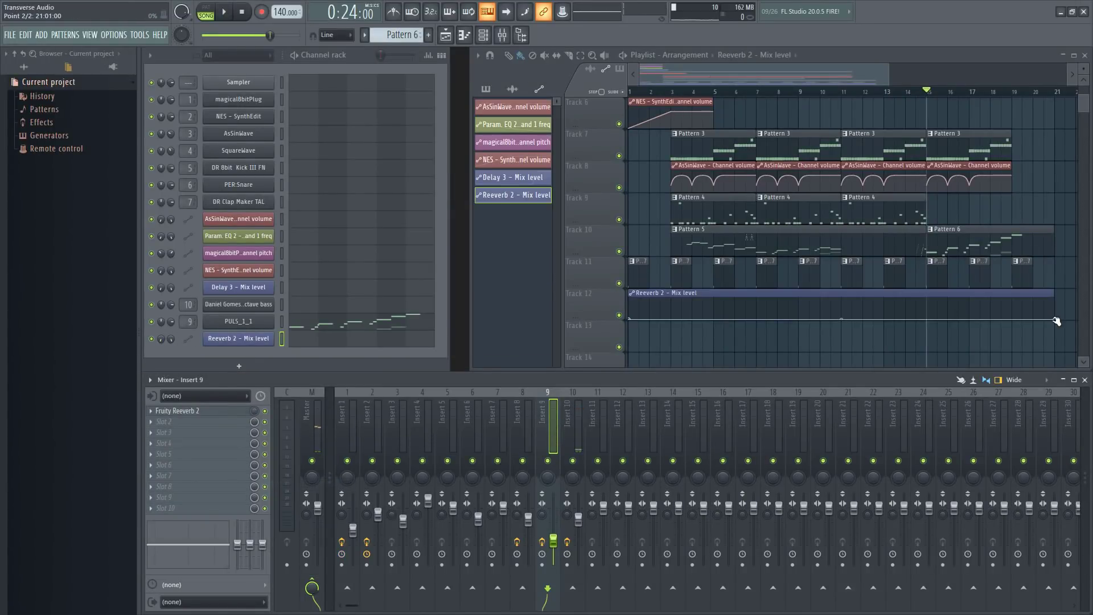
pyautogui.moveTo(1056, 321); pyautogui.dragTo(684, 330)
pyautogui.moveTo(664, 291); pyautogui.dragTo(981, 299)
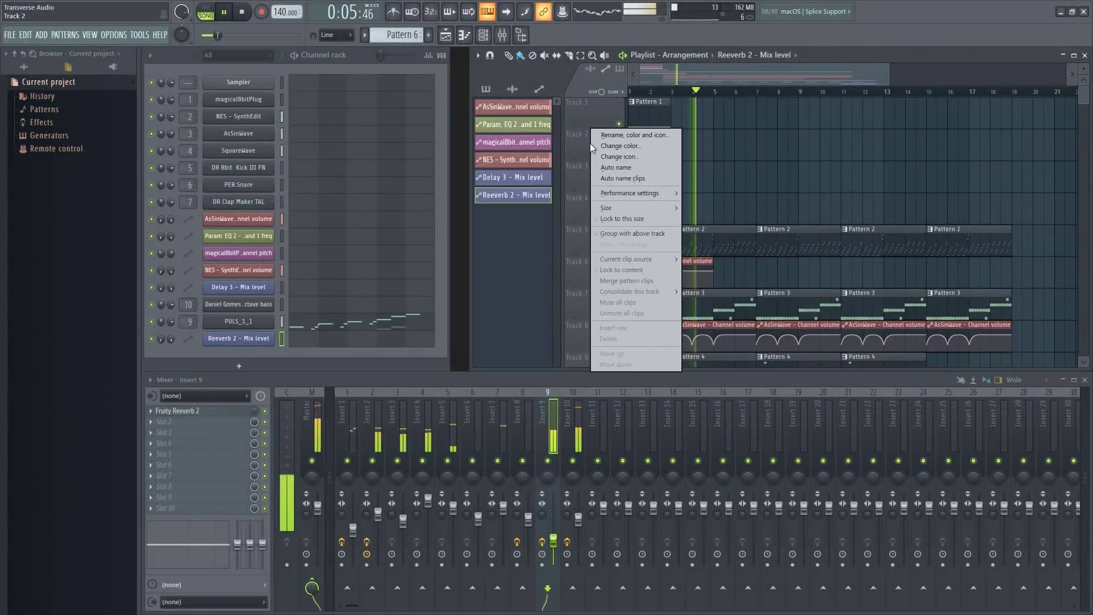
# Group automation Tracks 3 and 4 with the tracks above and collapse the group into thin rows.
pyautogui.click(623, 230)
pyautogui.rightClick(590, 162)
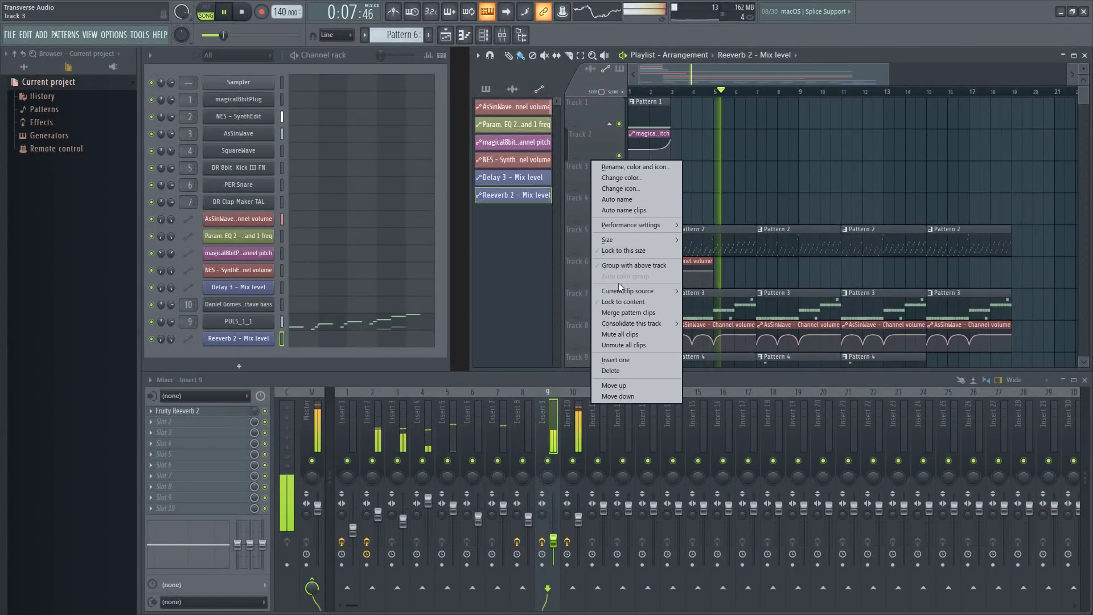
pyautogui.click(621, 265)
pyautogui.rightClick(591, 194)
pyautogui.click(626, 297)
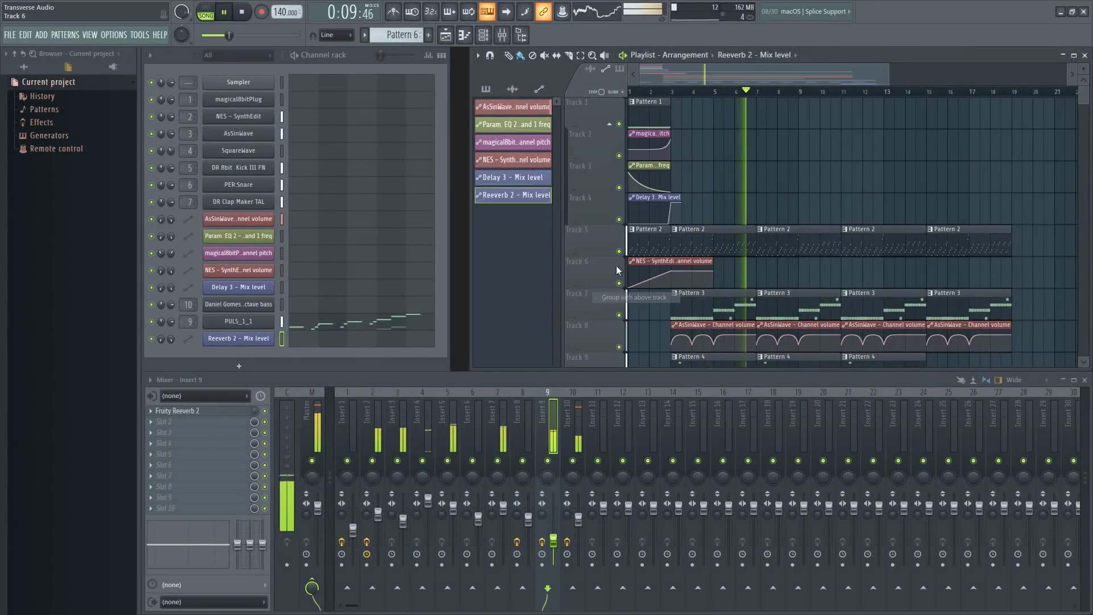
pyautogui.moveTo(573, 216); pyautogui.dragTo(571, 148)
pyautogui.rightClick(570, 185)
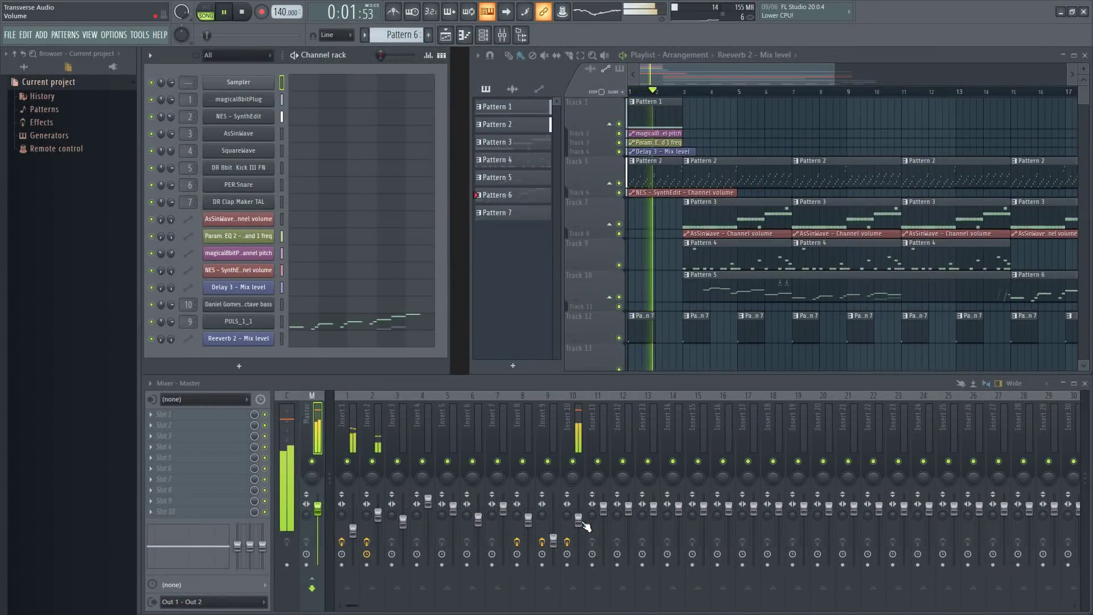
# Lower mixer faders: Inserts 10 (-10.1 dB), 9 (-18.8), 6 (-6.1), 7 (-5.2), 3 (-8.6).
pyautogui.moveTo(584, 524); pyautogui.dragTo(583, 536)
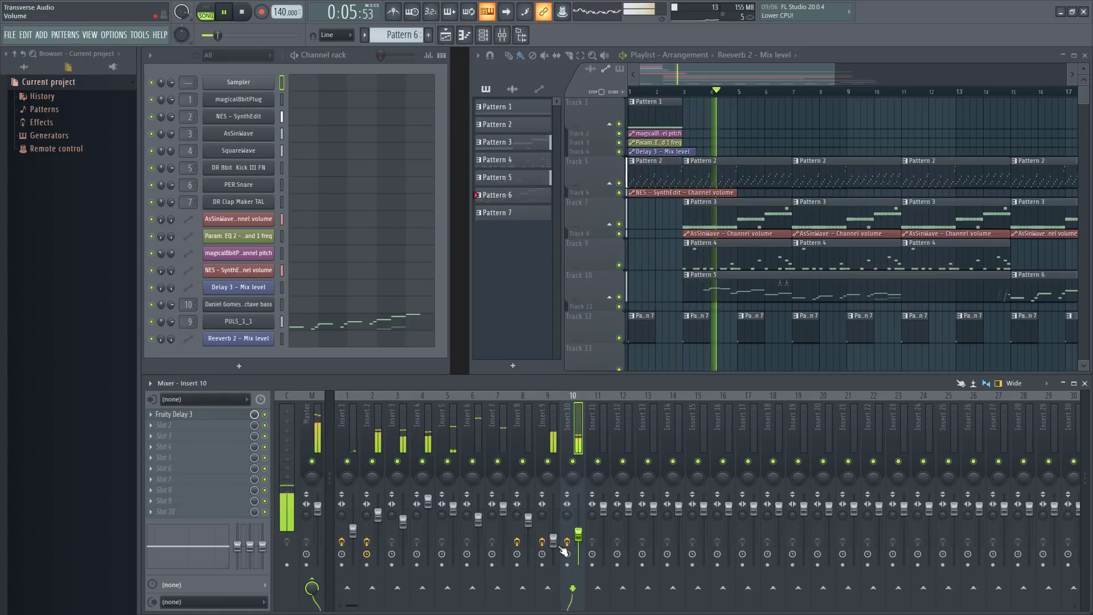
pyautogui.moveTo(553, 540); pyautogui.dragTo(553, 546)
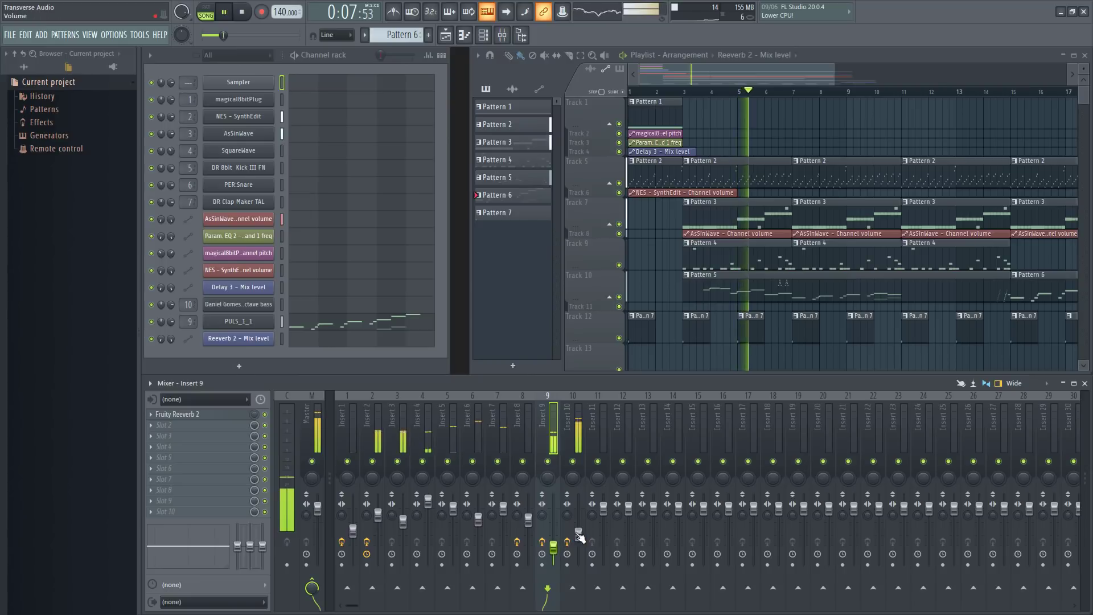
pyautogui.click(503, 508)
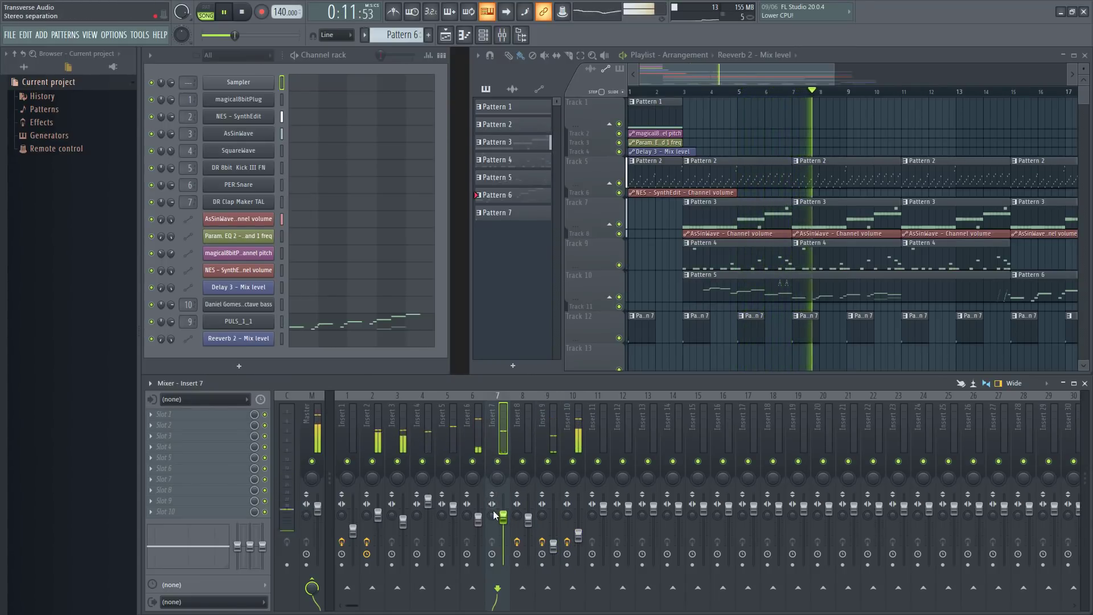
pyautogui.moveTo(478, 518); pyautogui.dragTo(478, 521)
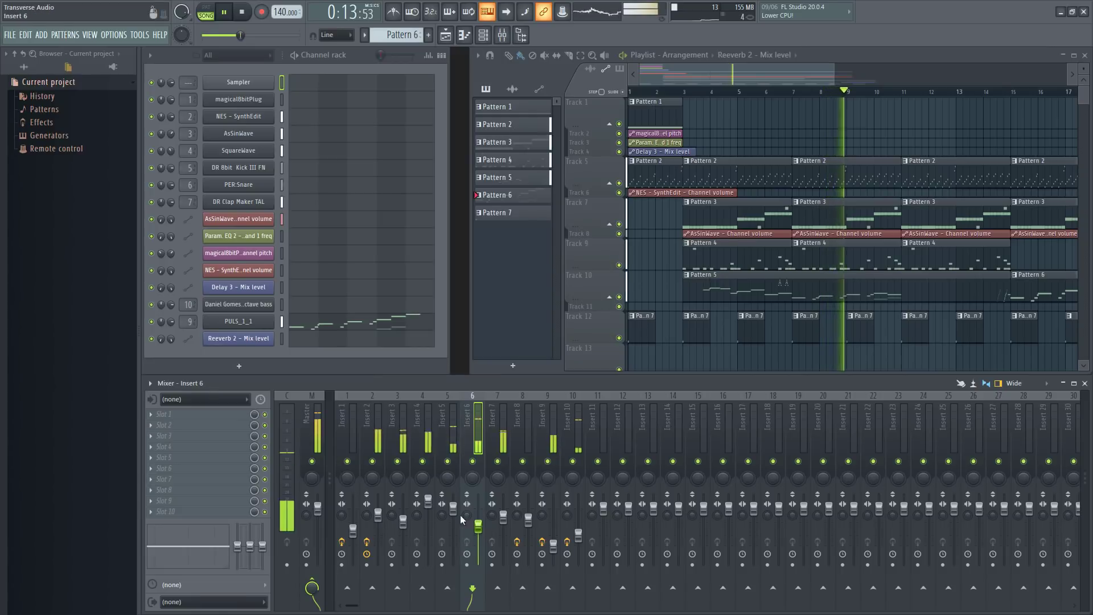
pyautogui.moveTo(505, 519); pyautogui.dragTo(506, 521)
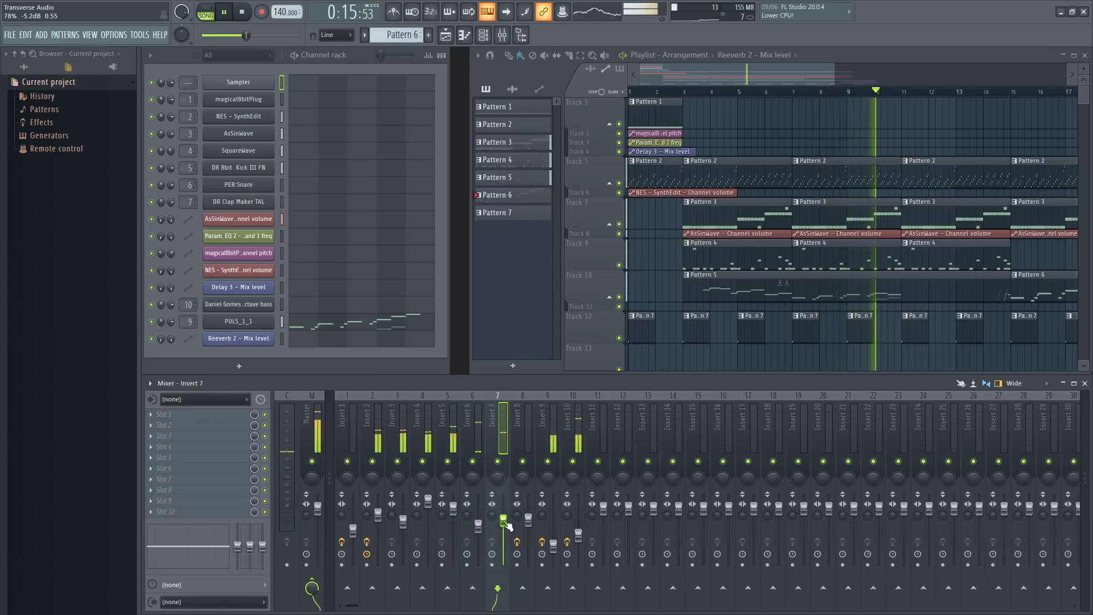
pyautogui.scroll(2, 504, 520)
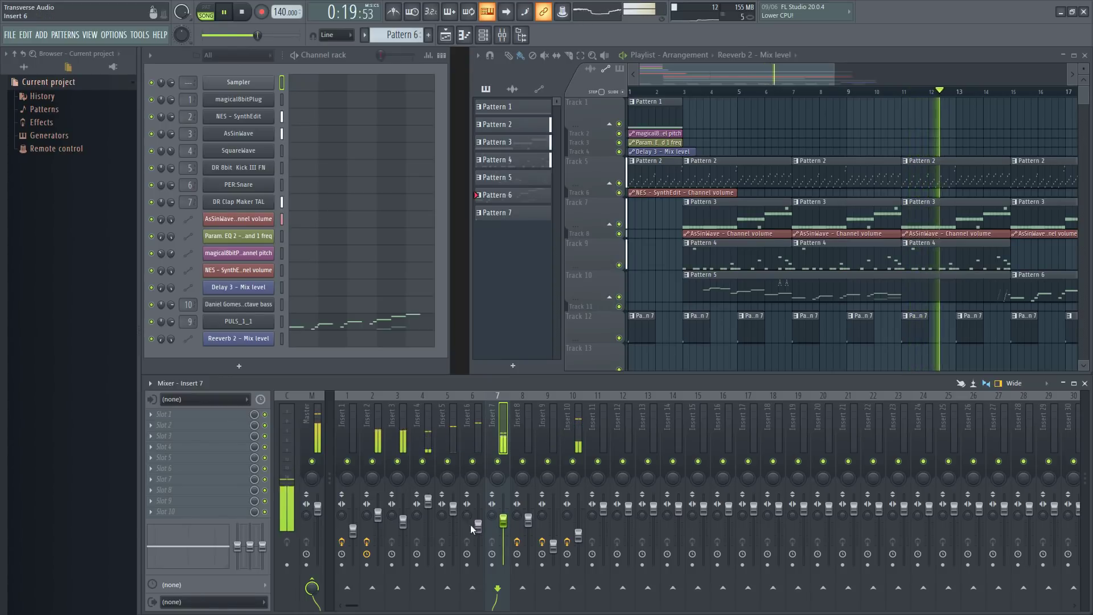
pyautogui.moveTo(404, 520); pyautogui.dragTo(405, 538)
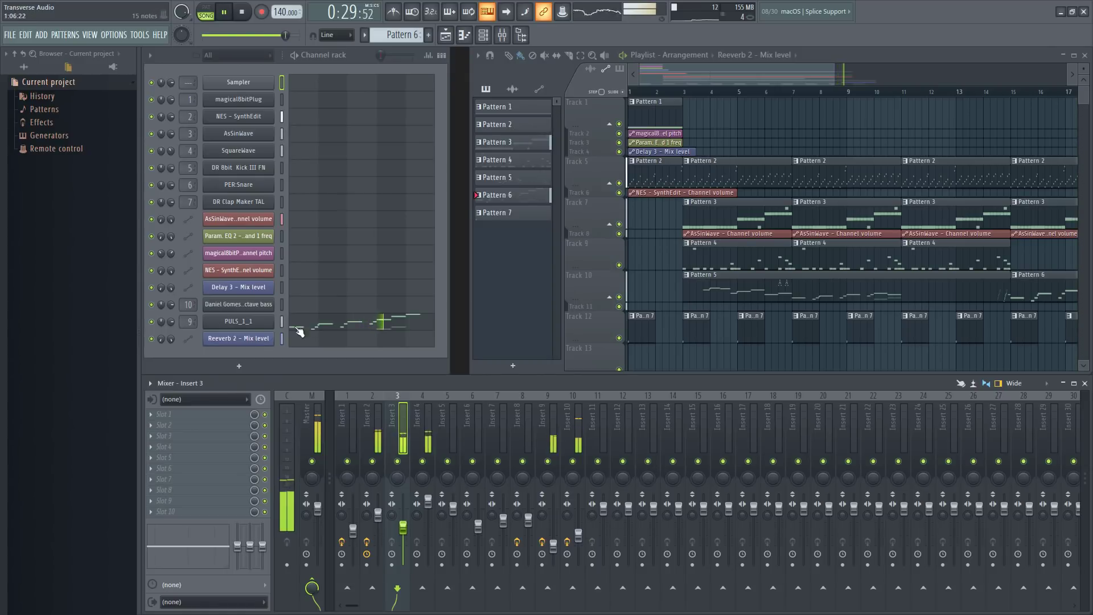
# Clone the PULS_1_1 channel in the Channel rack.
pyautogui.rightClick(236, 322)
pyautogui.click(295, 420)
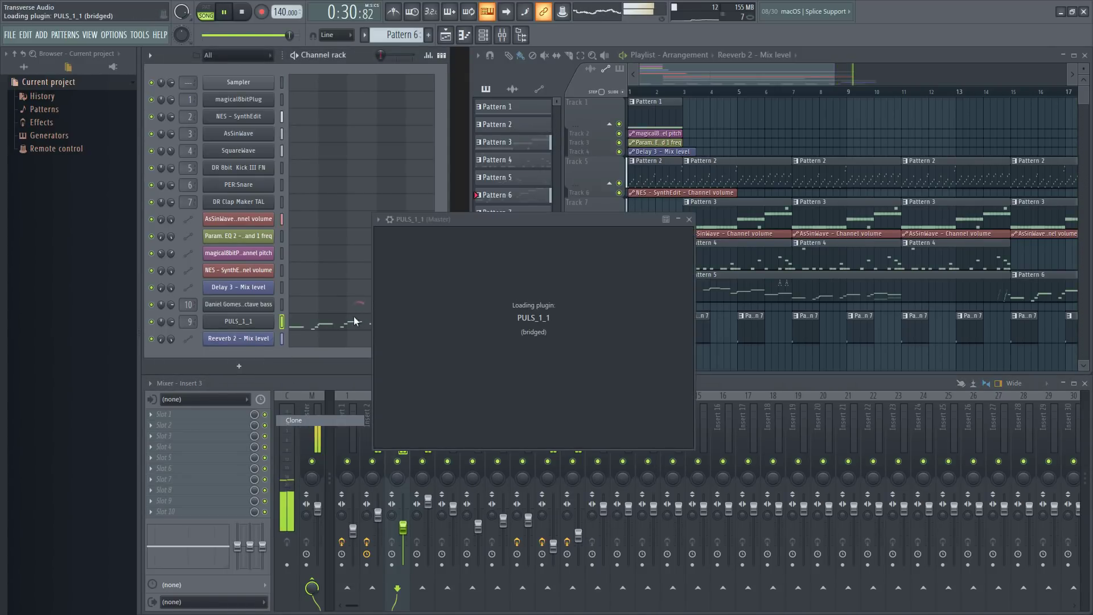
pyautogui.moveTo(572, 217); pyautogui.dragTo(668, 215)
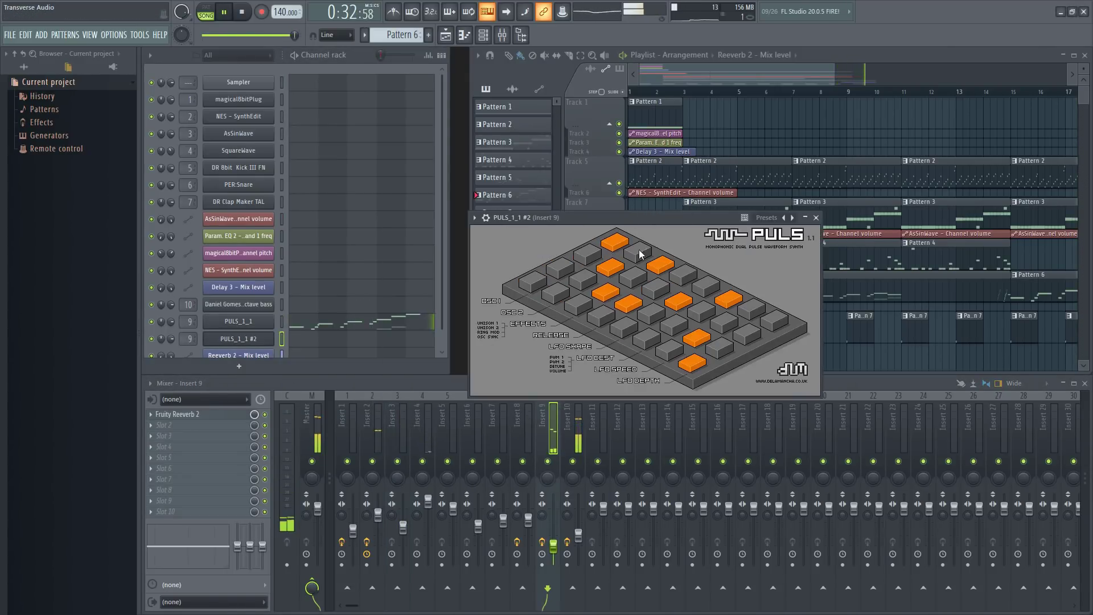
# In Pattern 5, check the clone's piano roll notes and switch its synth to the STRYP preset.
pyautogui.click(899, 279)
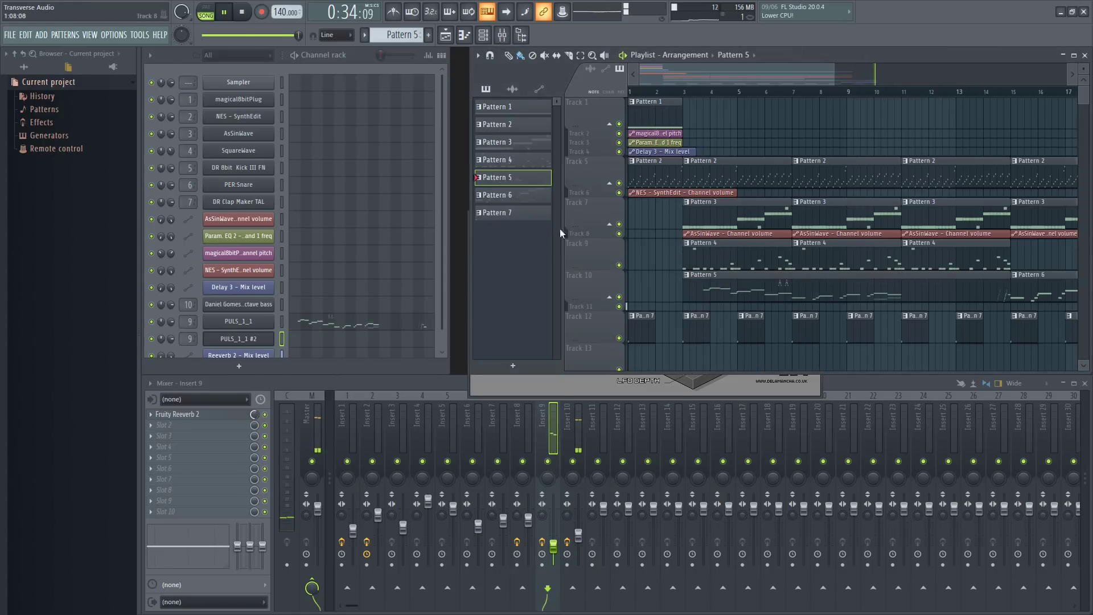
pyautogui.click(346, 327)
pyautogui.click(350, 341)
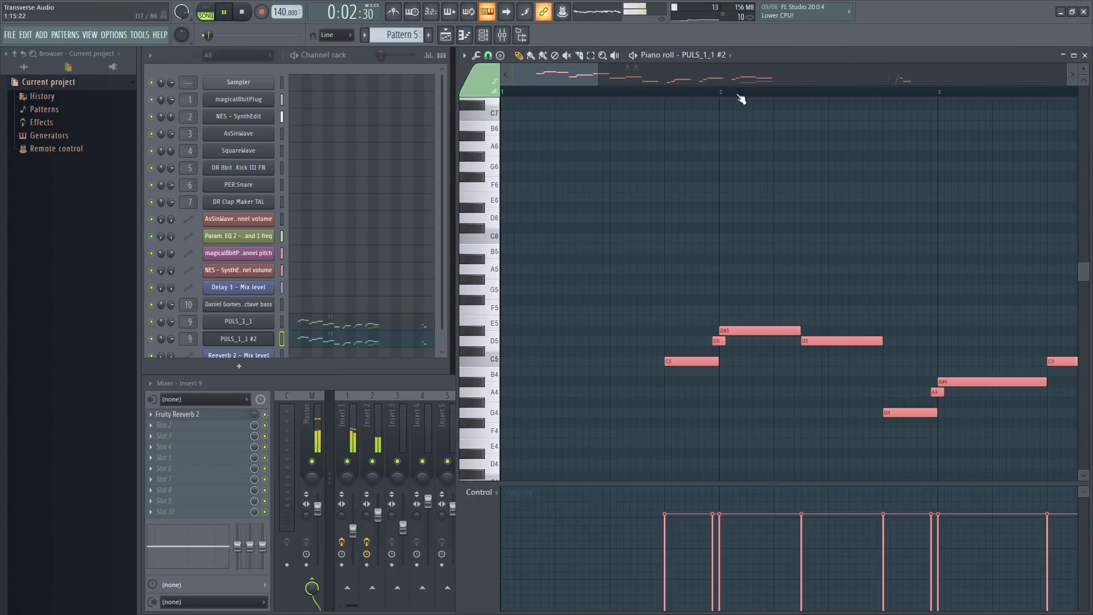
pyautogui.click(259, 340)
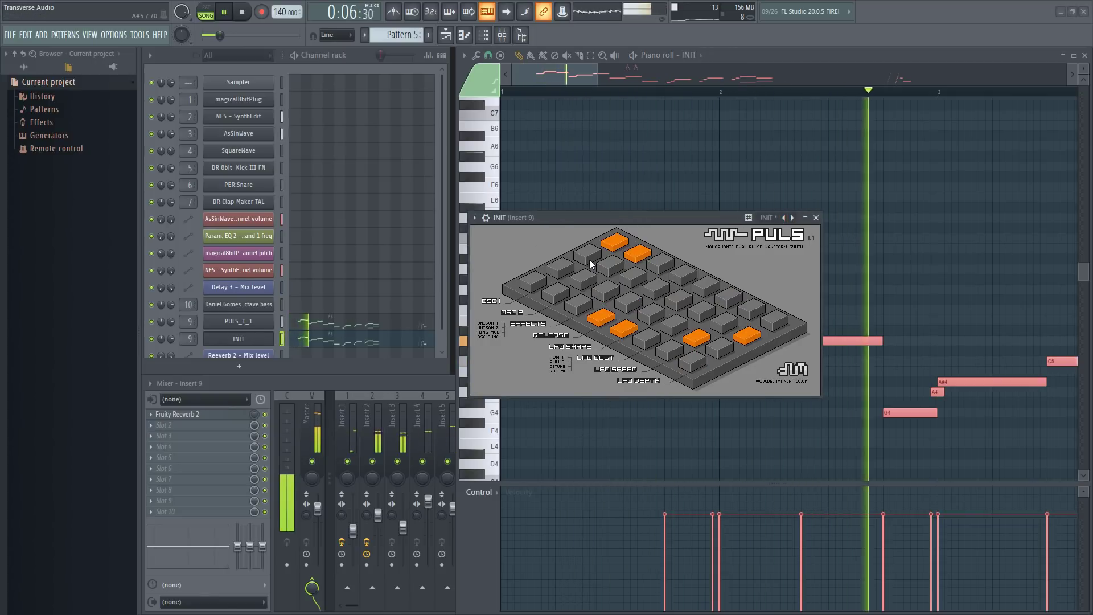
pyautogui.click(816, 218)
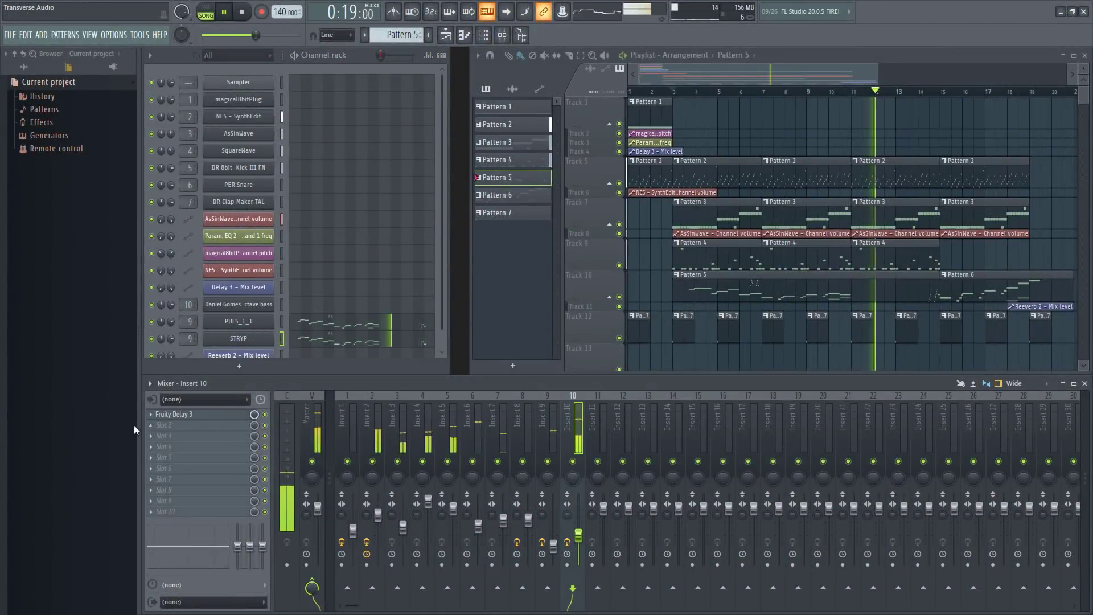
# Load Fruity parametric EQ 2 on Insert 10 and make band 7 a steep low-pass filter.
pyautogui.click(180, 416)
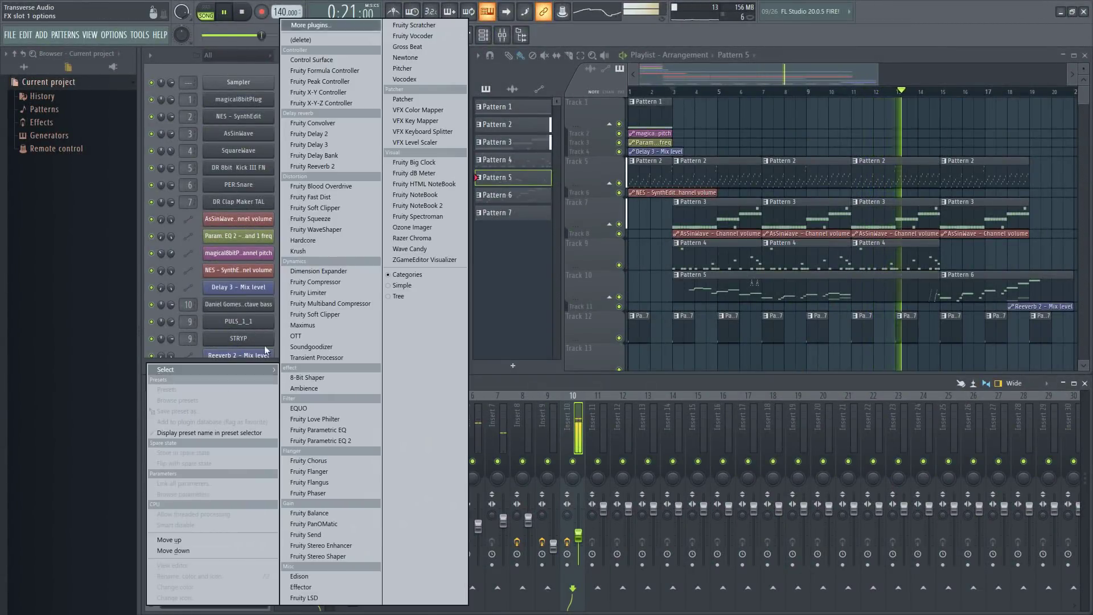
pyautogui.click(321, 440)
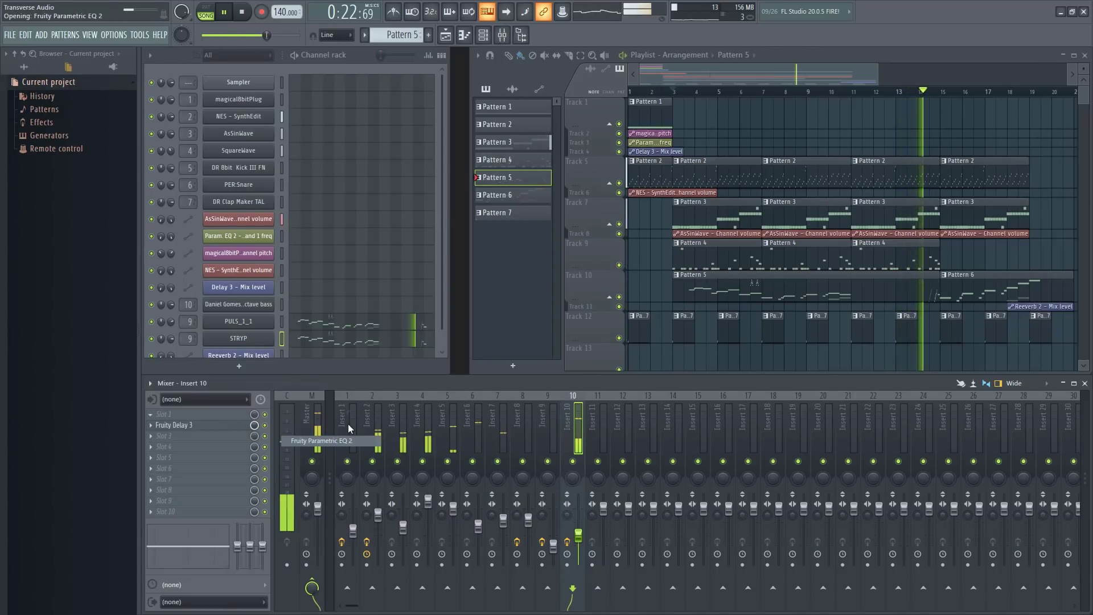
pyautogui.rightClick(454, 302)
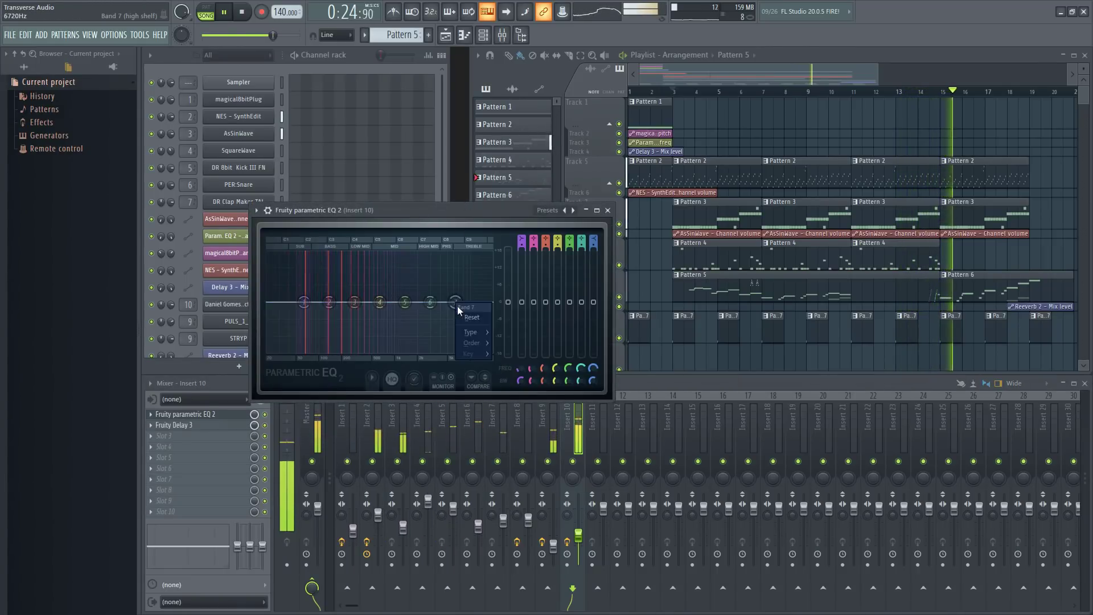
pyautogui.moveTo(473, 342)
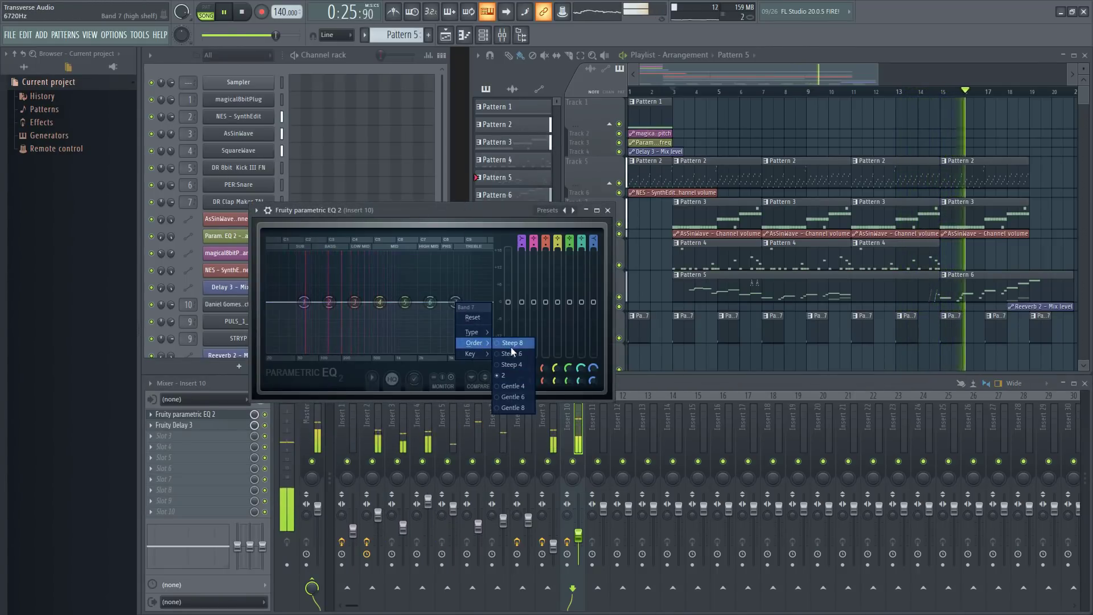
pyautogui.click(421, 211)
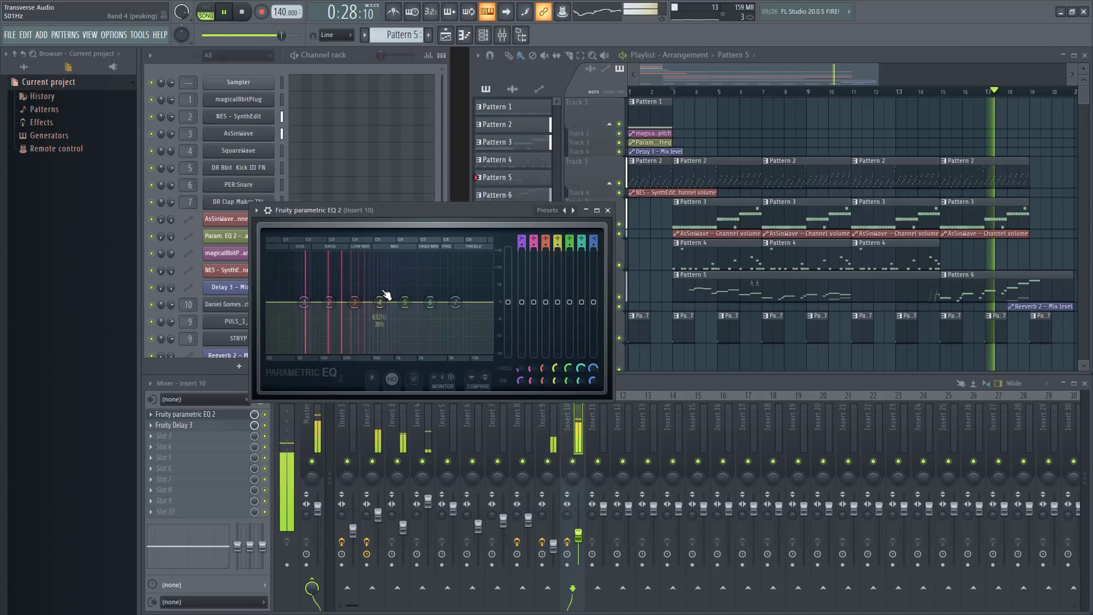
pyautogui.rightClick(456, 301)
pyautogui.moveTo(472, 332)
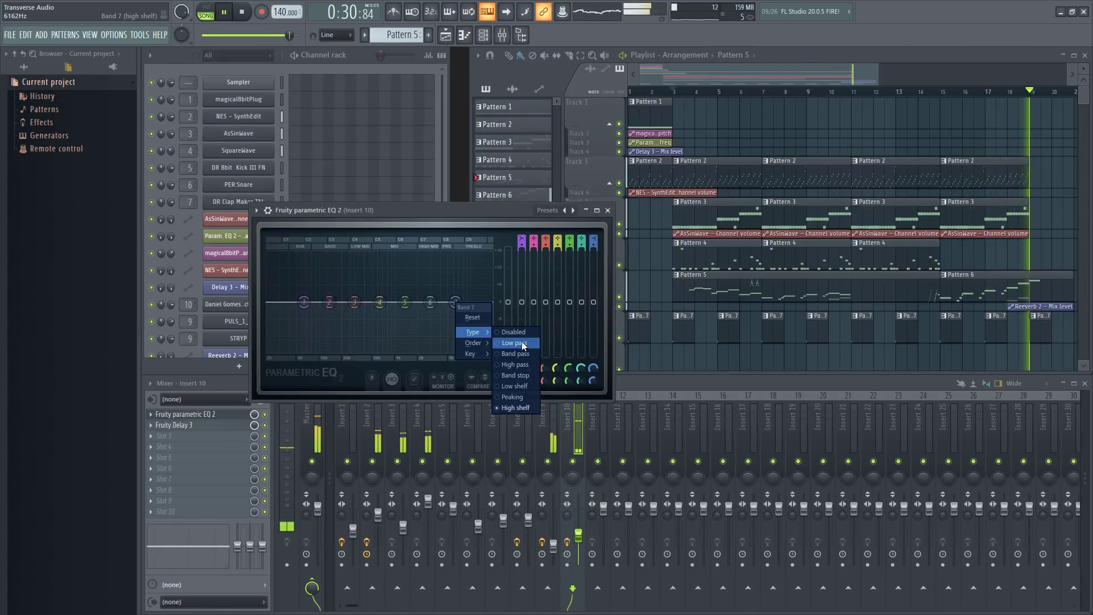
pyautogui.click(522, 343)
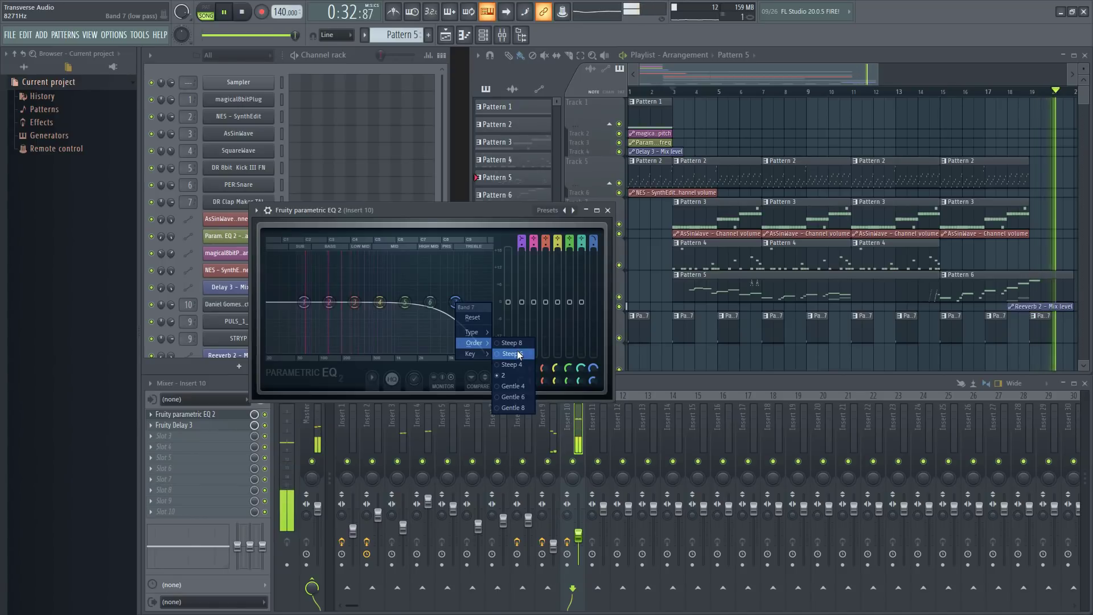
pyautogui.click(518, 354)
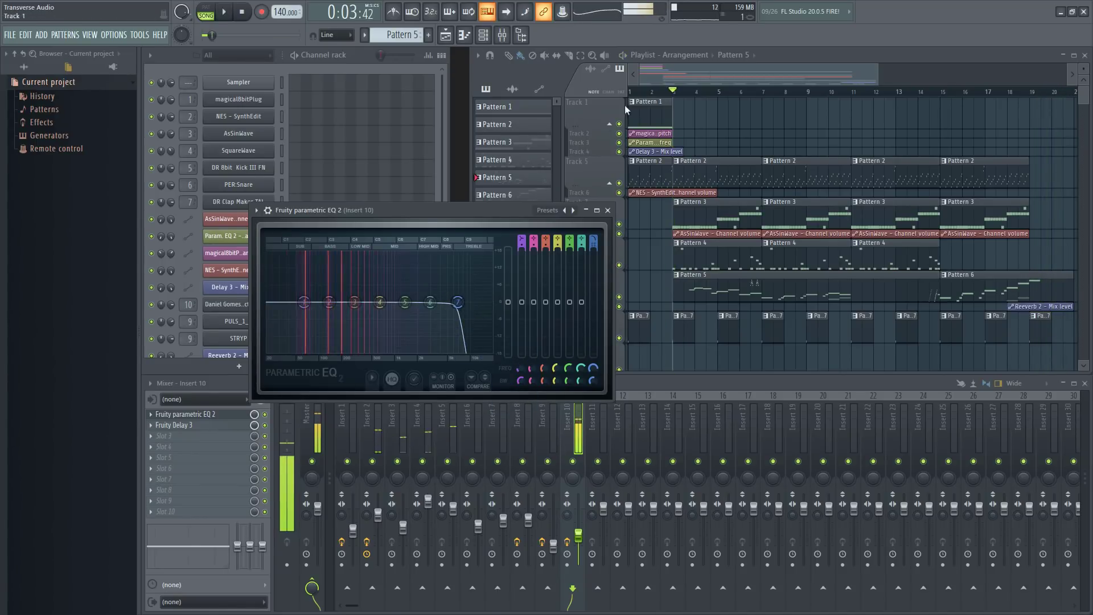
# Solo Track 12 and pull band 7's low-pass cutoff down to about 2.2 kHz while listening.
pyautogui.click(647, 94)
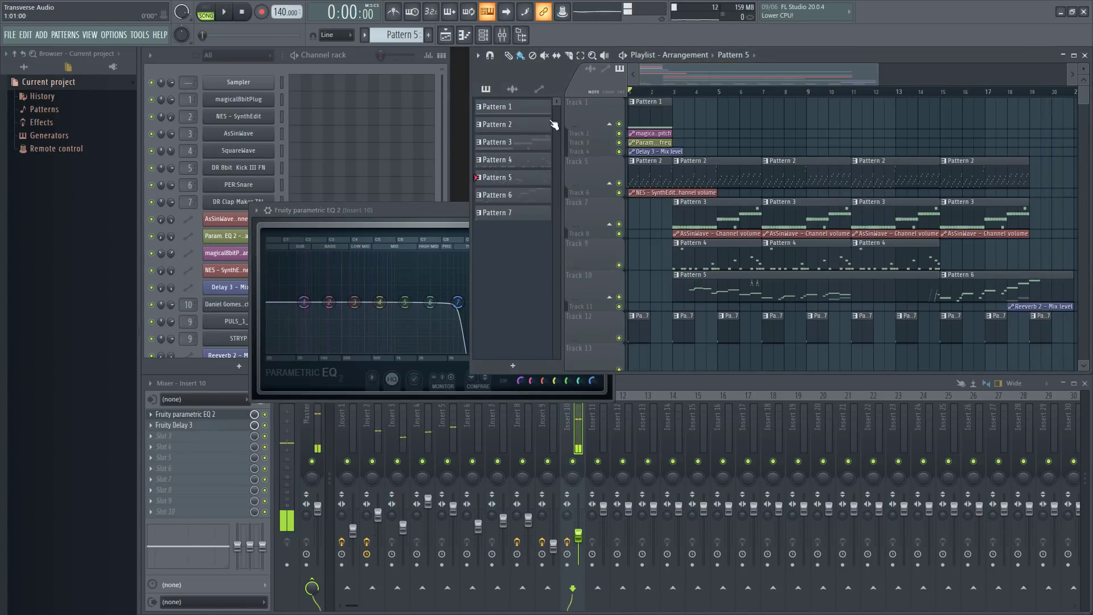
pyautogui.click(430, 216)
pyautogui.moveTo(399, 210); pyautogui.dragTo(368, 197)
pyautogui.rightClick(619, 338)
pyautogui.press('space')
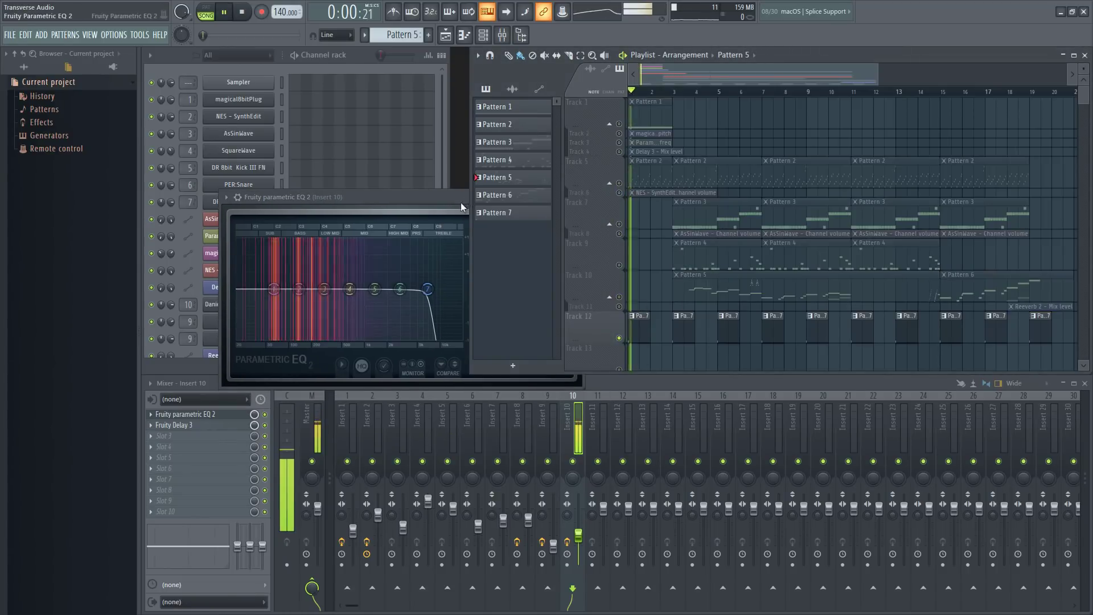
pyautogui.click(432, 307)
pyautogui.moveTo(428, 288); pyautogui.dragTo(401, 289)
pyautogui.press('space')
pyautogui.press('space')
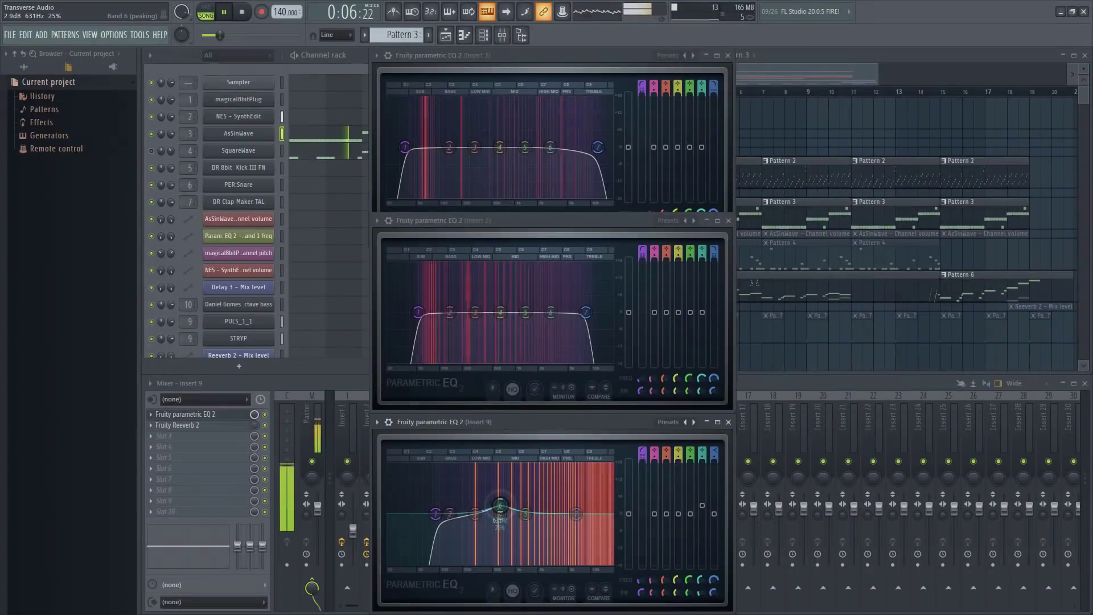
# Retune Insert 9's EQ bands 5–6 and Insert 2's bands 4–5 (boost near 1.6 kHz, cut near 640 Hz).
pyautogui.moveTo(499, 505); pyautogui.dragTo(535, 475)
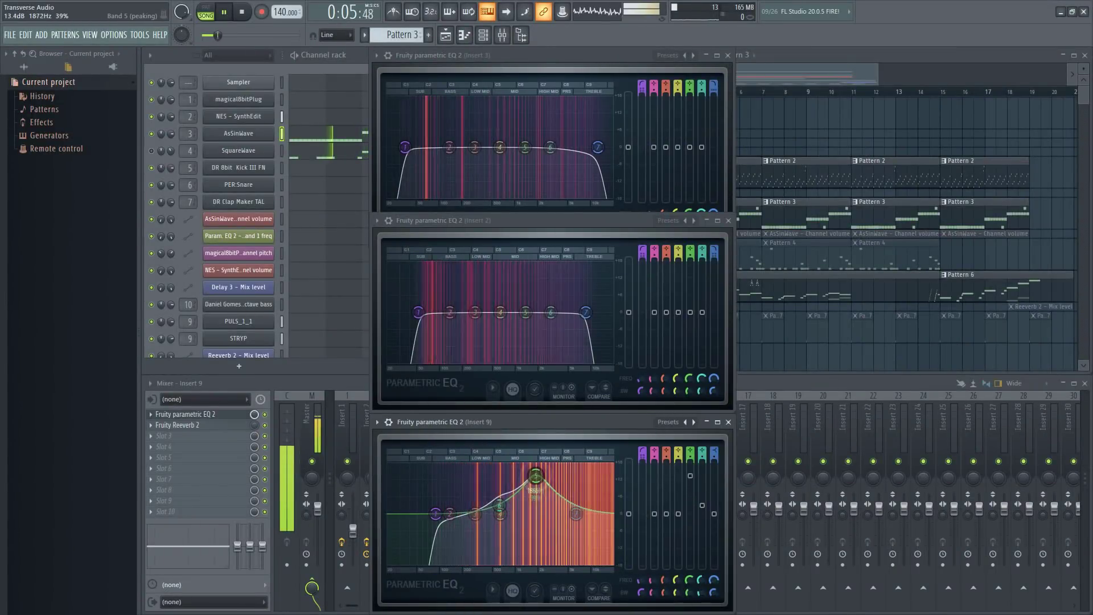
pyautogui.moveTo(540, 533); pyautogui.dragTo(544, 529)
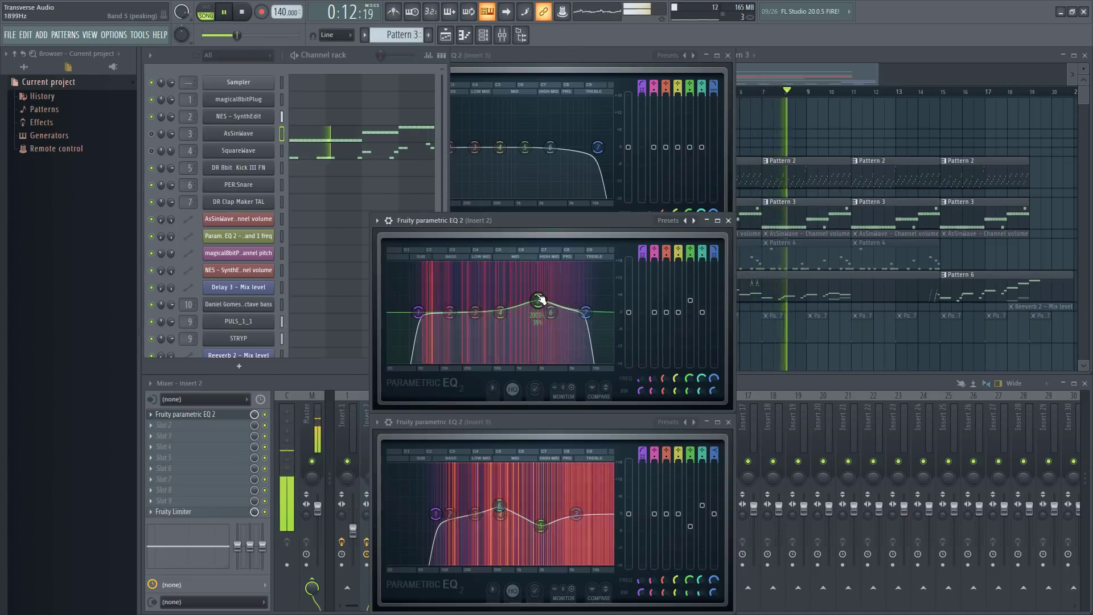
pyautogui.moveTo(539, 299); pyautogui.dragTo(499, 326)
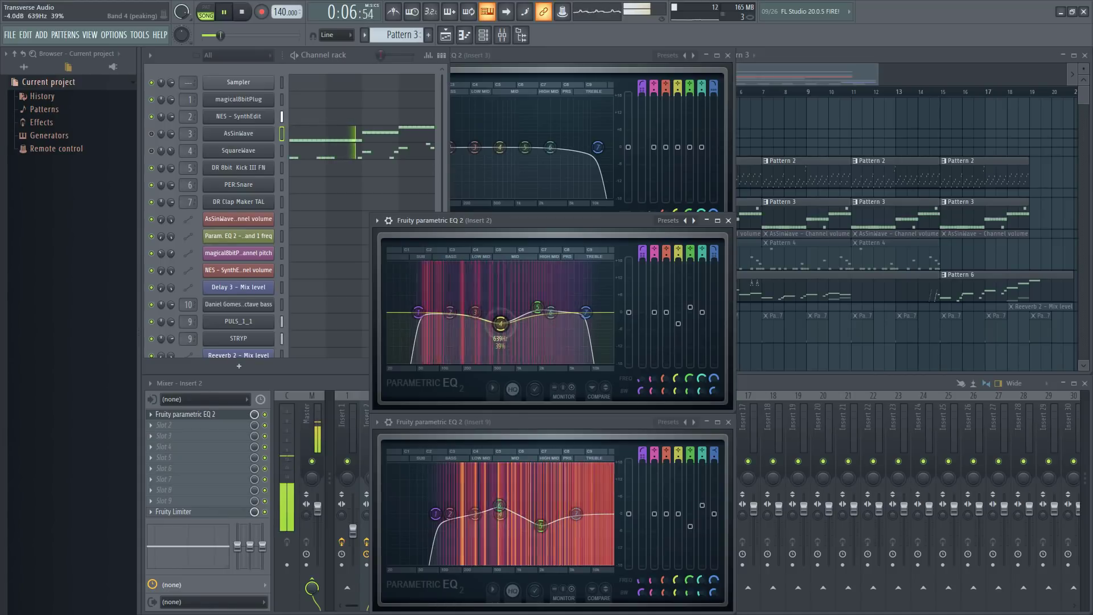
pyautogui.moveTo(501, 323); pyautogui.dragTo(502, 321)
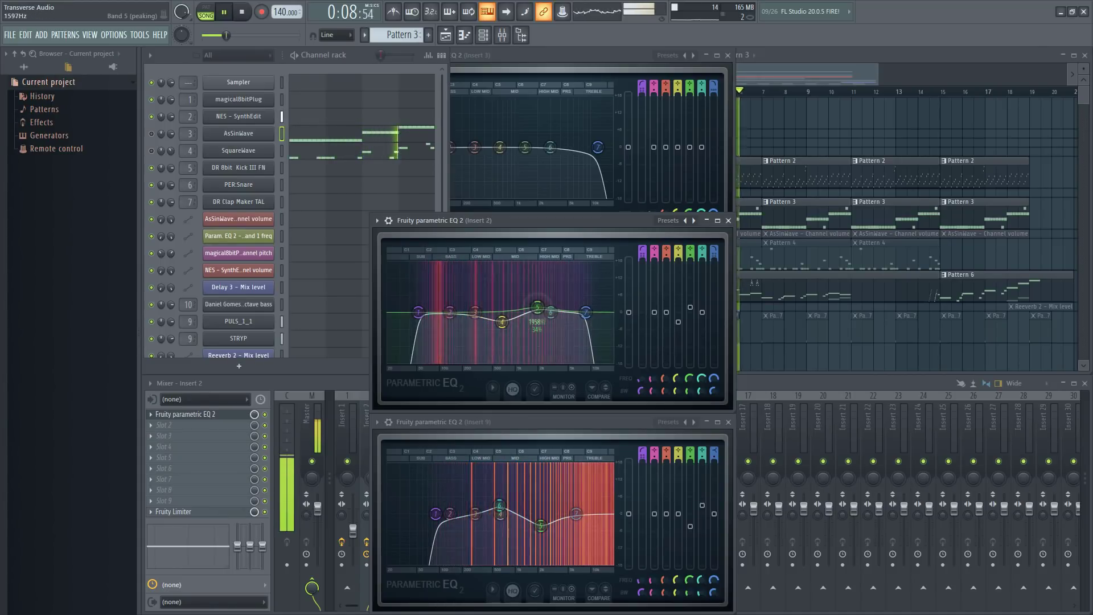
# Stop playback, move the Insert 3 EQ aside, and scroll the playlist back to Track 1.
pyautogui.press('space')
pyautogui.moveTo(620, 56); pyautogui.dragTo(597, 66)
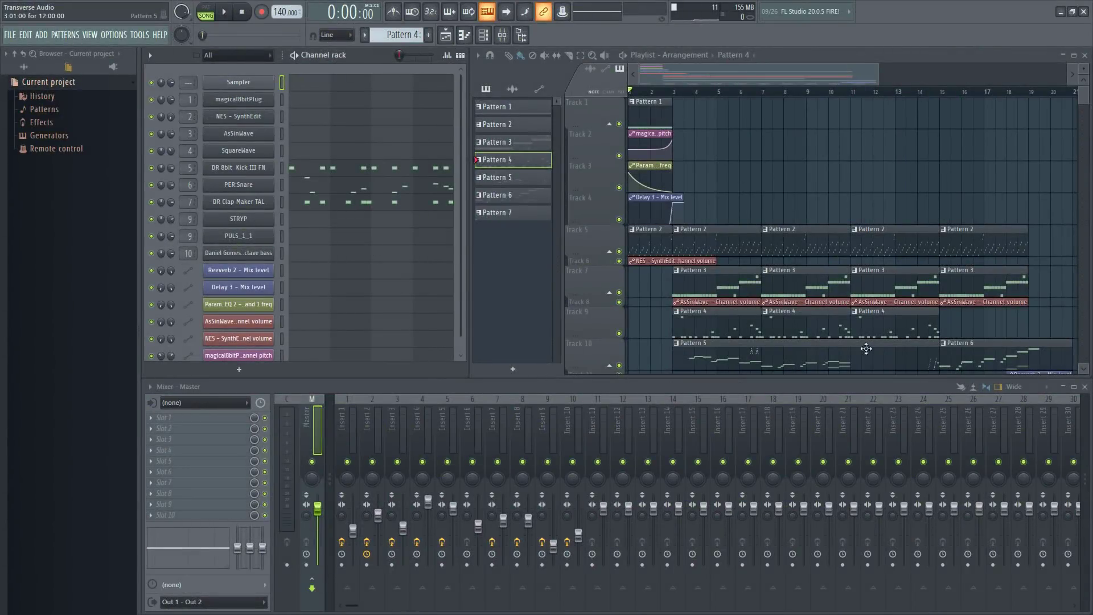
pyautogui.scroll(-2, 862, 250)
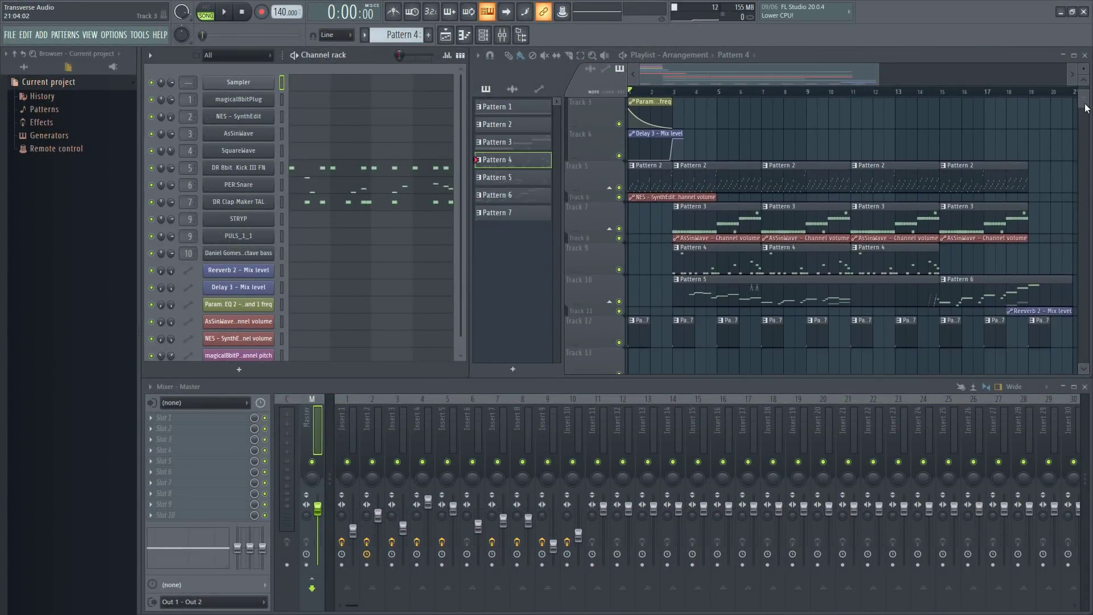
pyautogui.moveTo(1085, 108); pyautogui.dragTo(1084, 68)
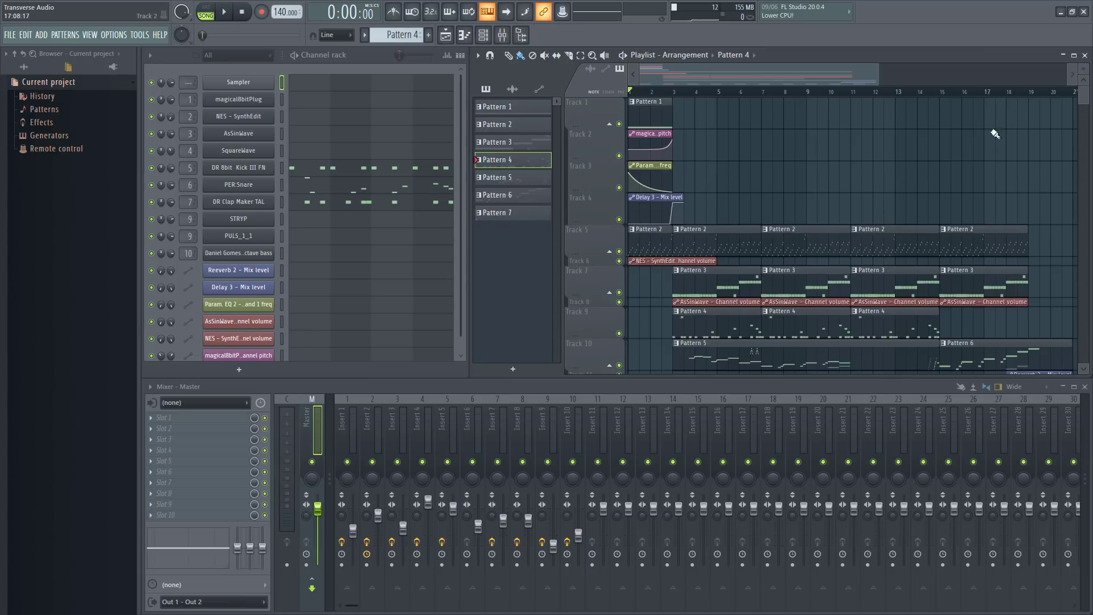